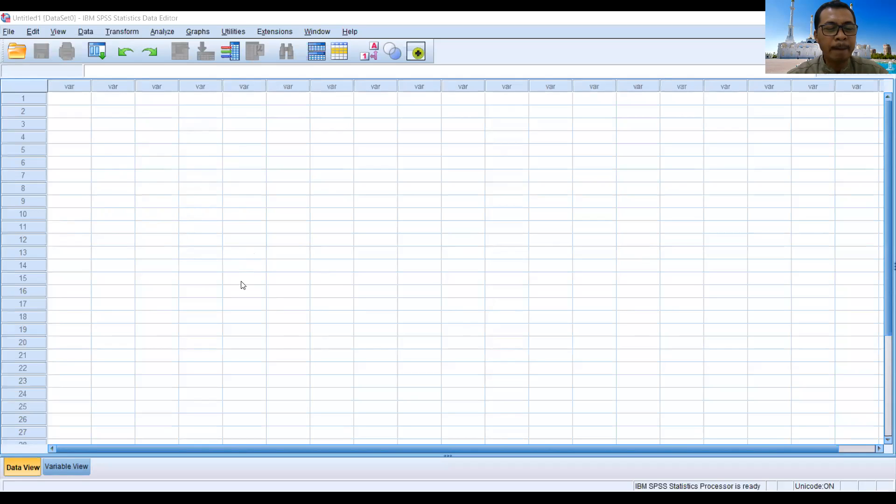
# Step: Define two numeric variables named Stres and Gender in the first two rows of the variable definitions
pyautogui.click(65, 467)
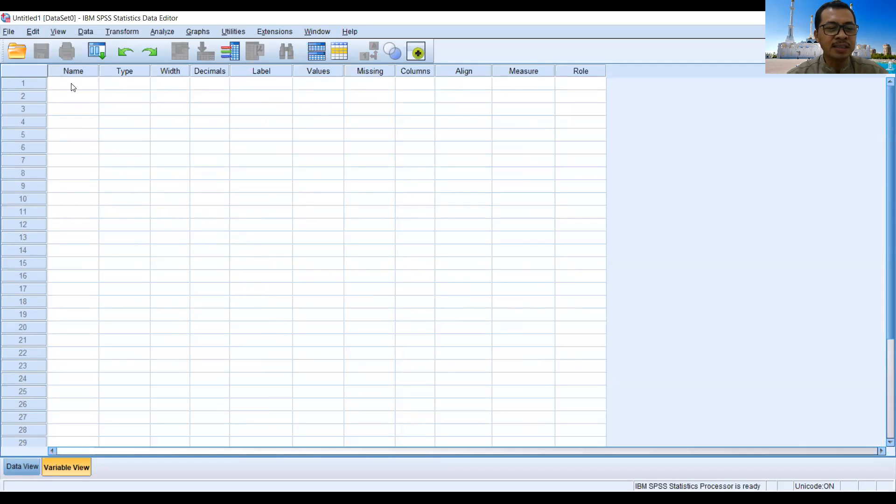
pyautogui.click(74, 88)
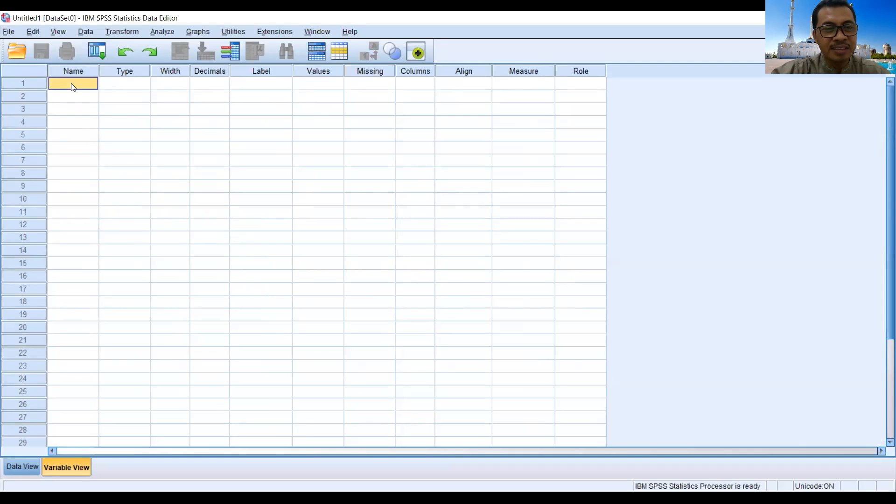
pyautogui.write('St')
pyautogui.write('r')
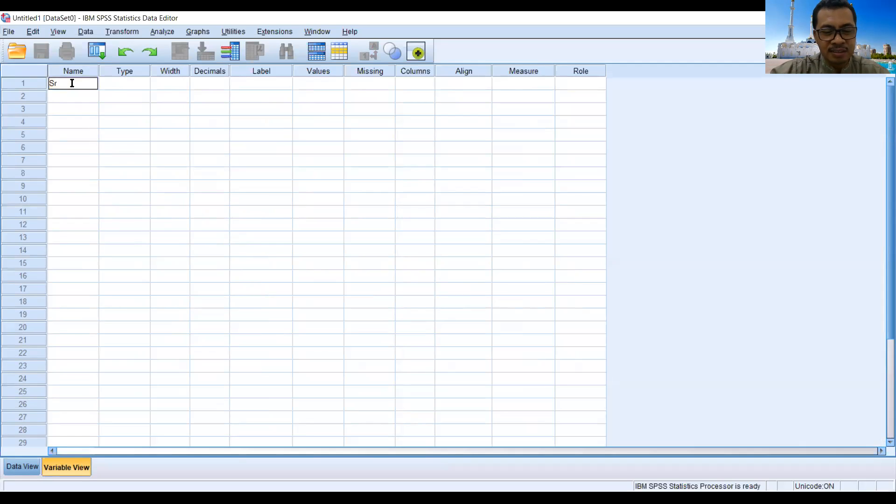
pyautogui.write('es')
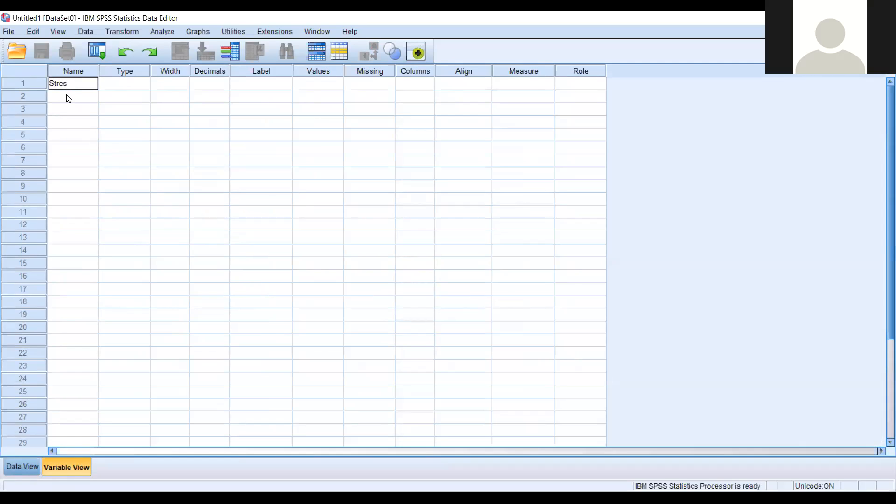
pyautogui.click(67, 97)
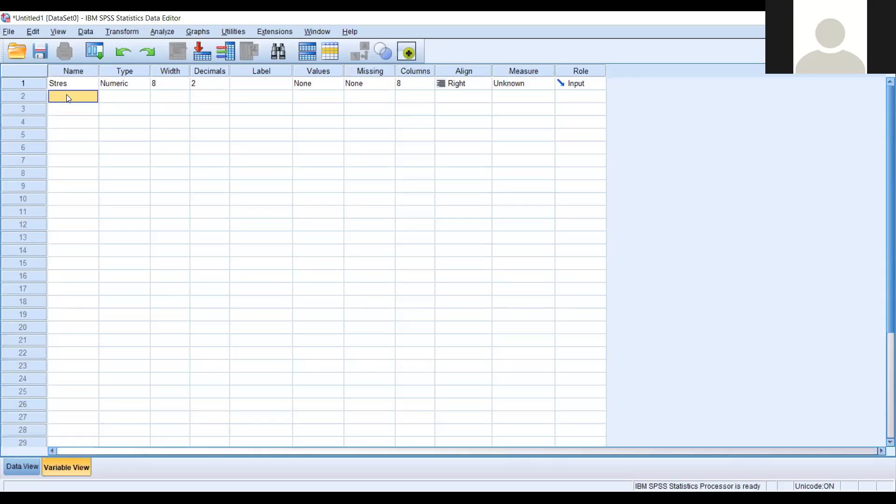
pyautogui.write('Gend')
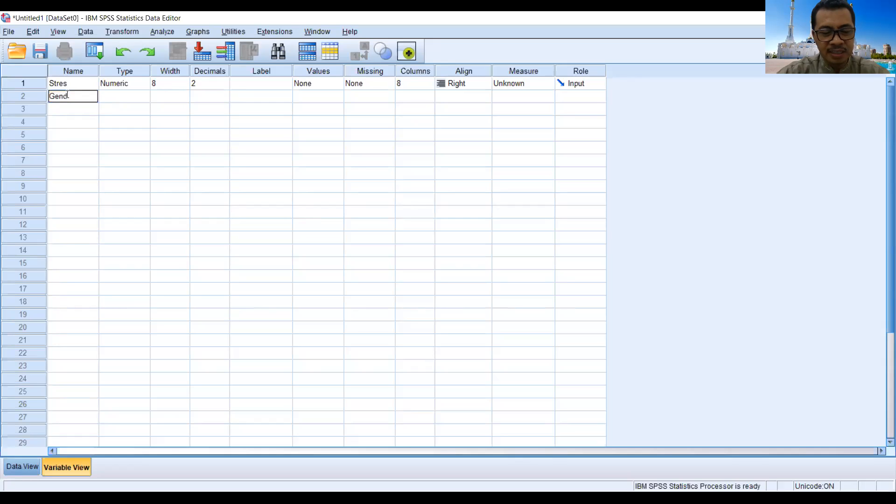
pyautogui.write('er')
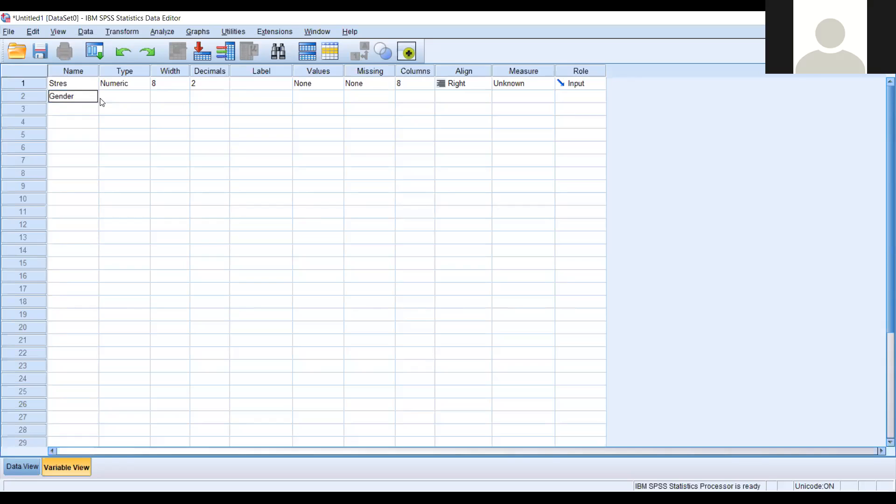
pyautogui.click(76, 111)
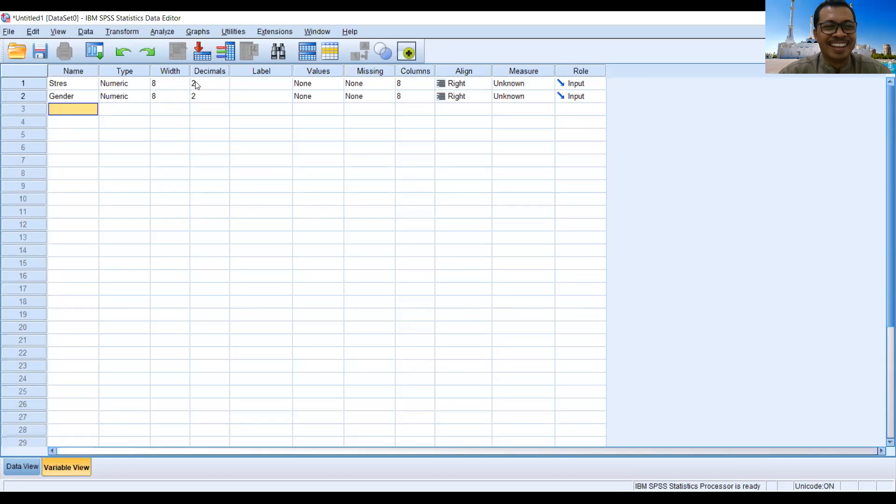
# Step: Set the decimals of both Stres and Gender to 0 and label the Stres variable "Stres Kerja"
pyautogui.click(209, 83)
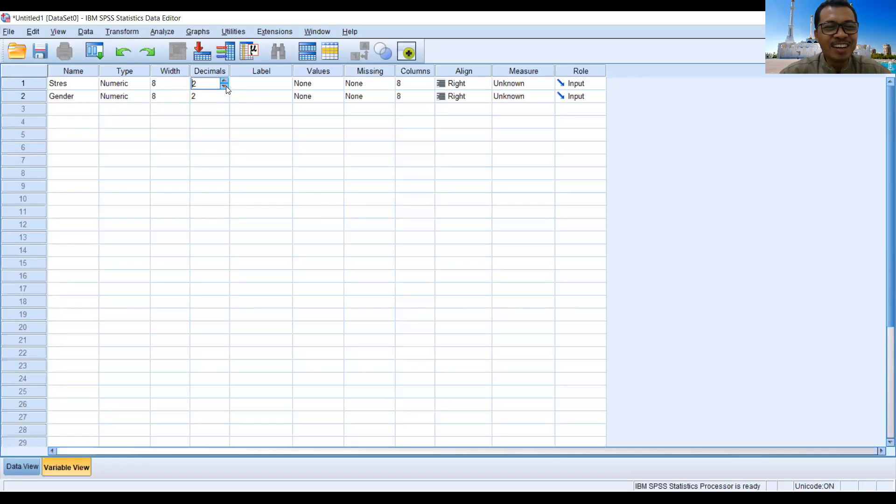
pyautogui.click(224, 86)
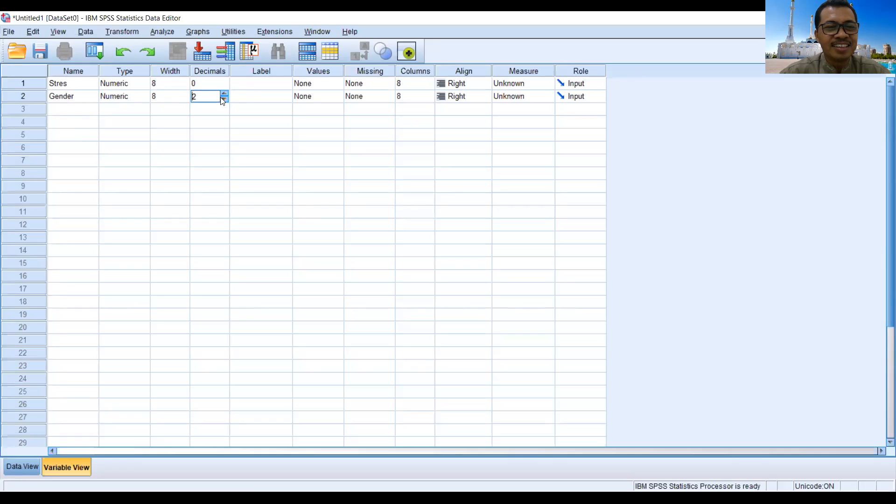
pyautogui.click(252, 86)
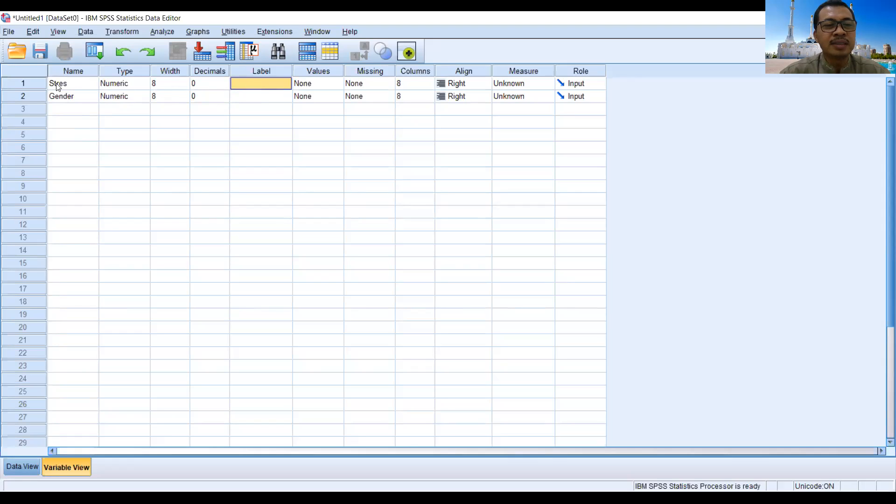
pyautogui.write('Stres Kerja')
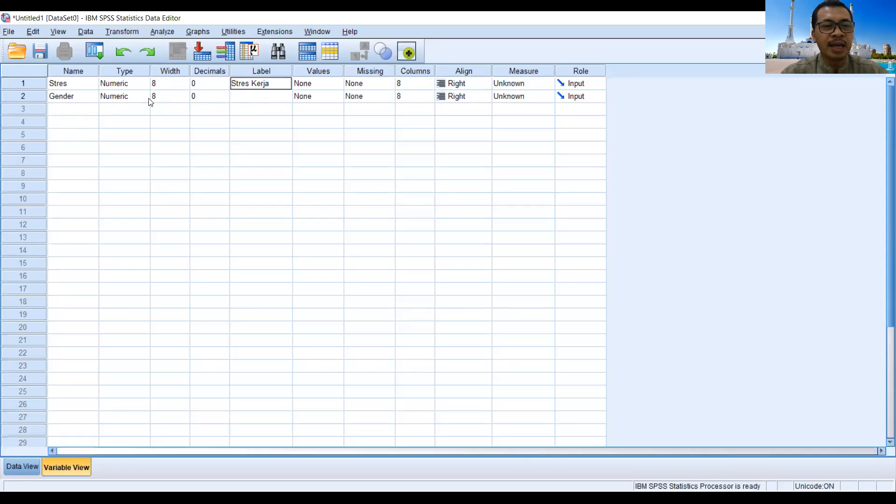
# Step: Label the Gender variable "Gender (Jenis Kelamin)"
pyautogui.click(252, 98)
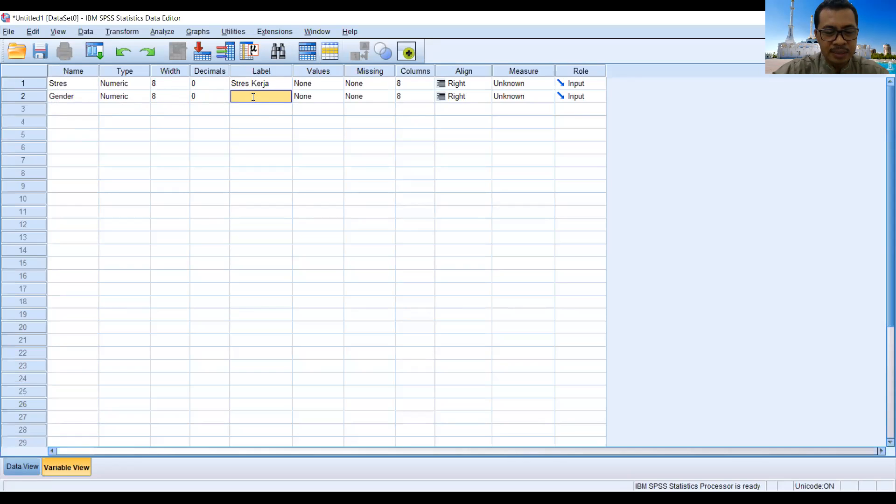
pyautogui.write('Gender')
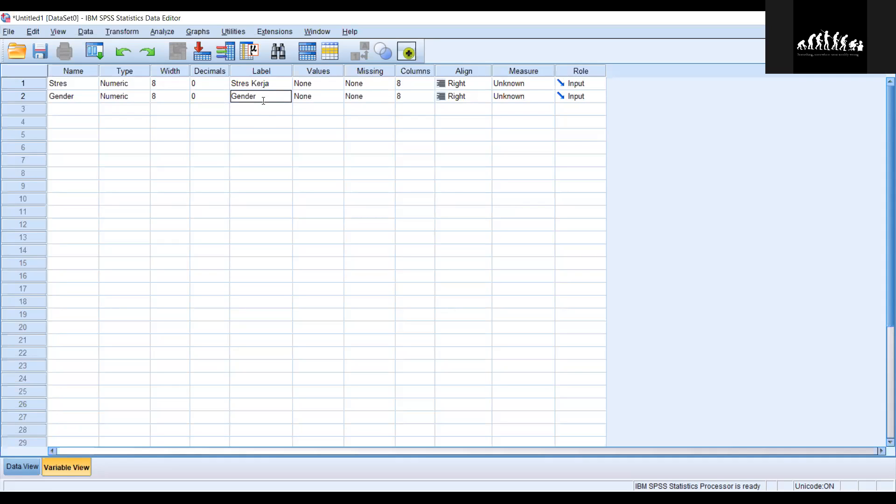
pyautogui.write('(Jenis ')
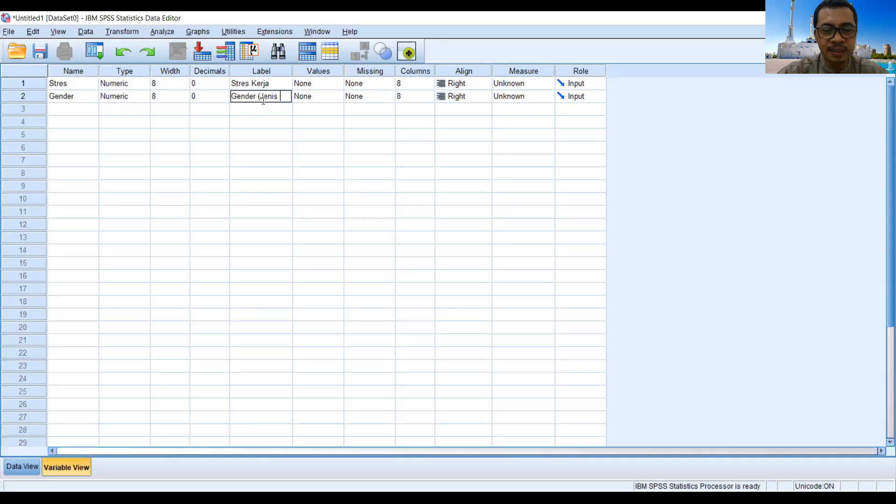
pyautogui.write('Kelamin')
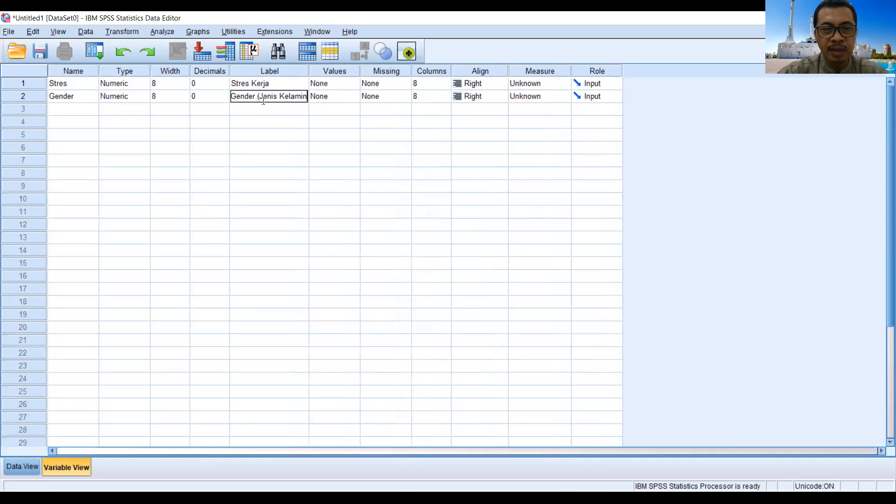
pyautogui.write(')')
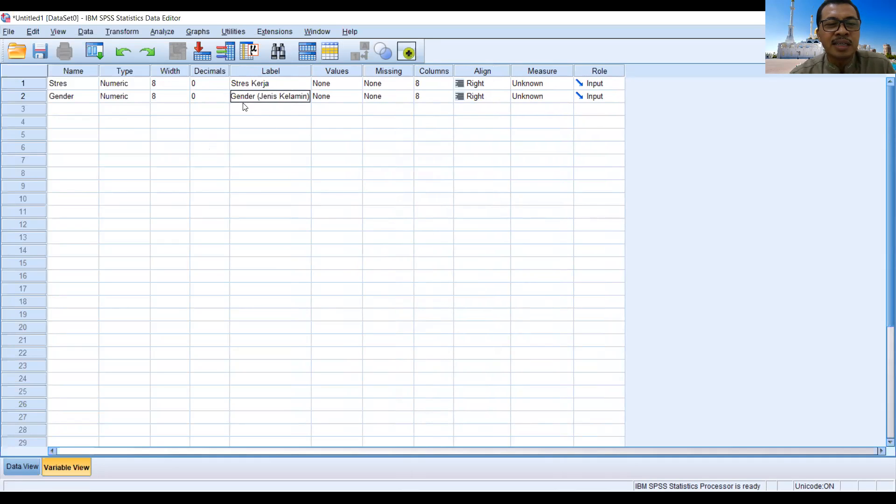
pyautogui.click(461, 98)
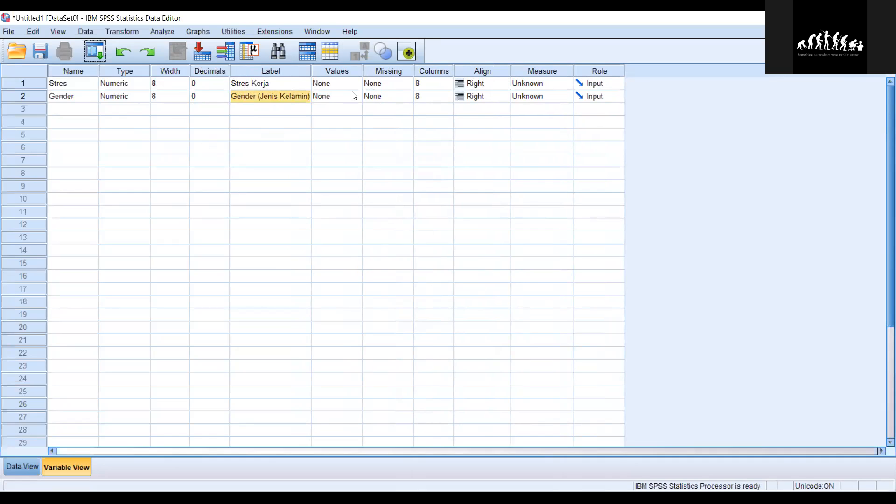
# Step: Start the value labels for the Gender variable by adding value 1 with the label "Laki-laki"
pyautogui.click(343, 101)
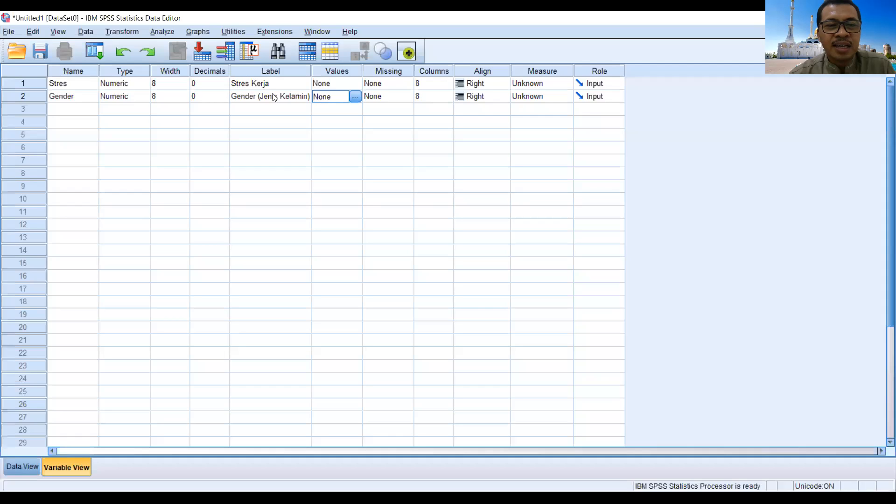
pyautogui.click(356, 98)
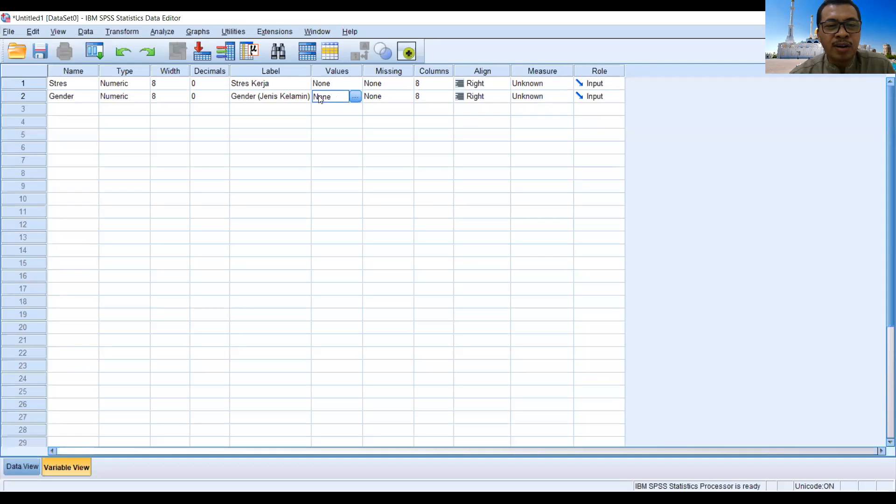
pyautogui.click(356, 97)
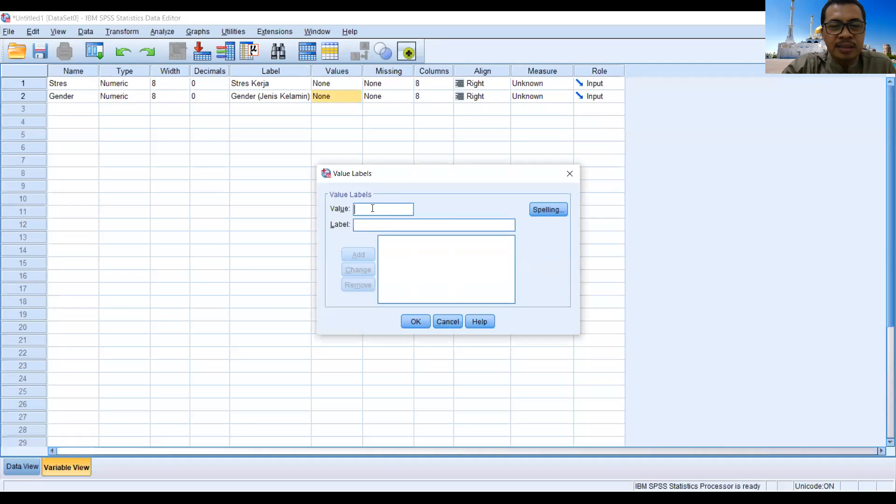
pyautogui.write('1')
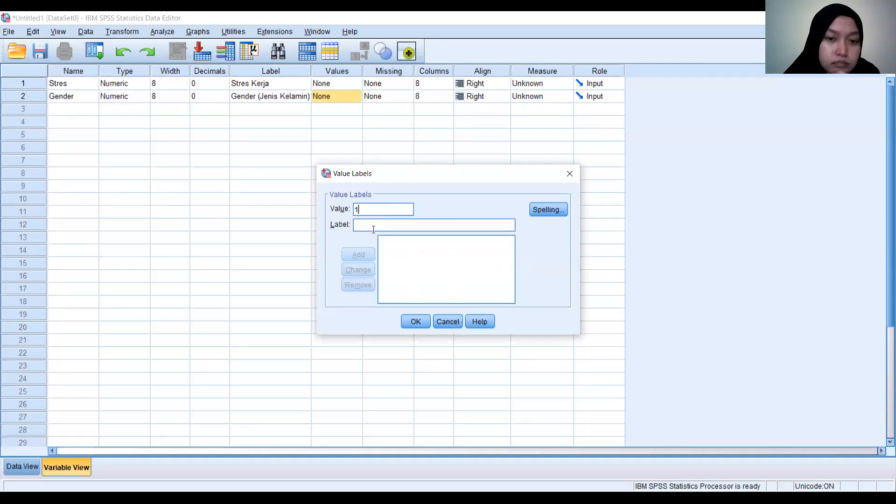
pyautogui.click(374, 227)
pyautogui.write('L')
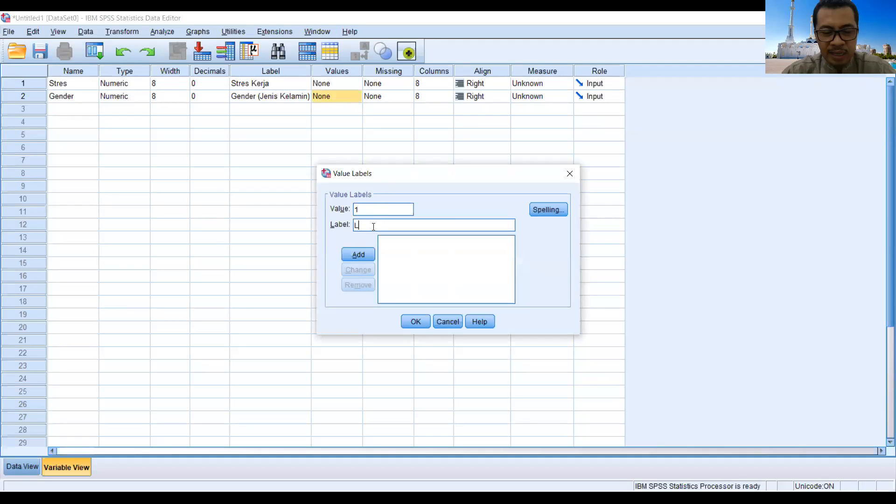
pyautogui.write('aki-laki')
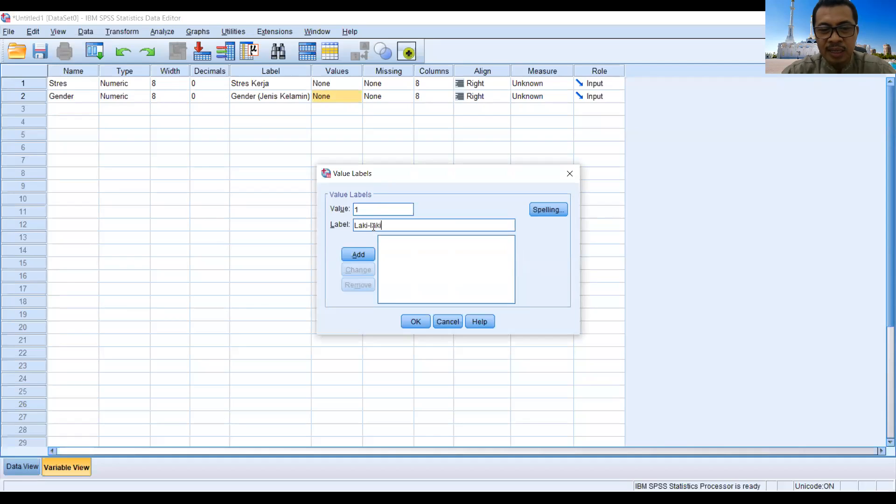
pyautogui.click(359, 256)
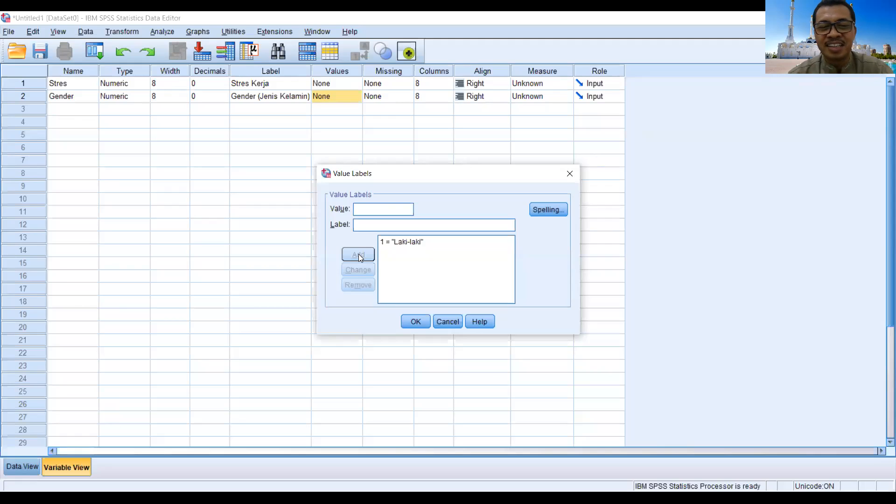
# Step: Add value 2 with the label "Perempuan" to Gender and apply the value labels
pyautogui.write('2')
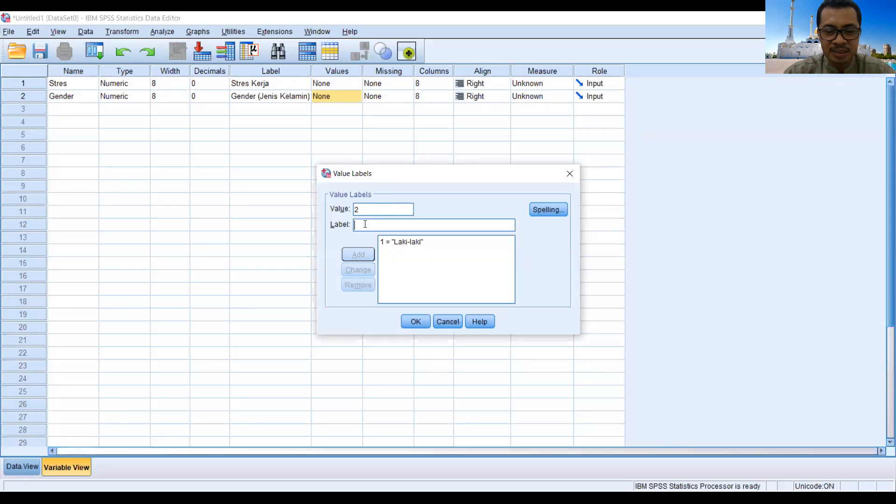
pyautogui.write('Perempuan')
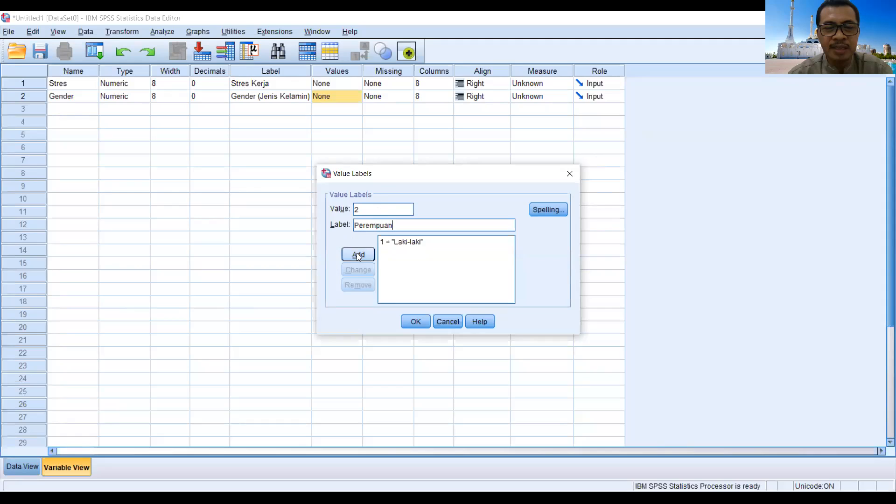
pyautogui.click(354, 255)
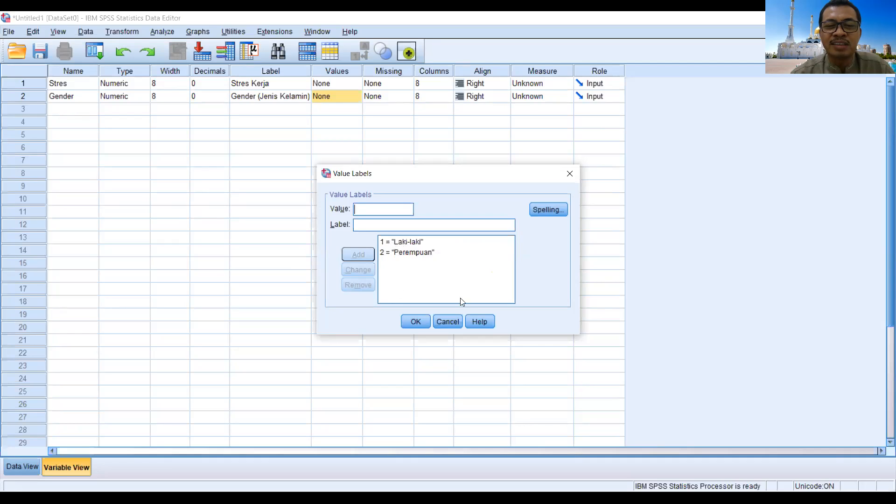
pyautogui.click(413, 323)
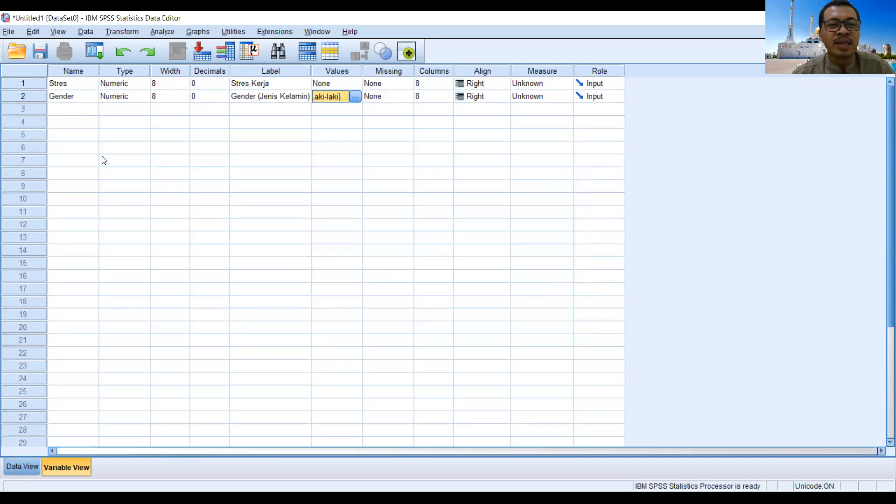
# Step: Display the data grid, switch to the Excel workbook "Data Stress Kerja dutinjau dari Gender", and copy the Laki-laki scores in B4:B10
pyautogui.click(19, 468)
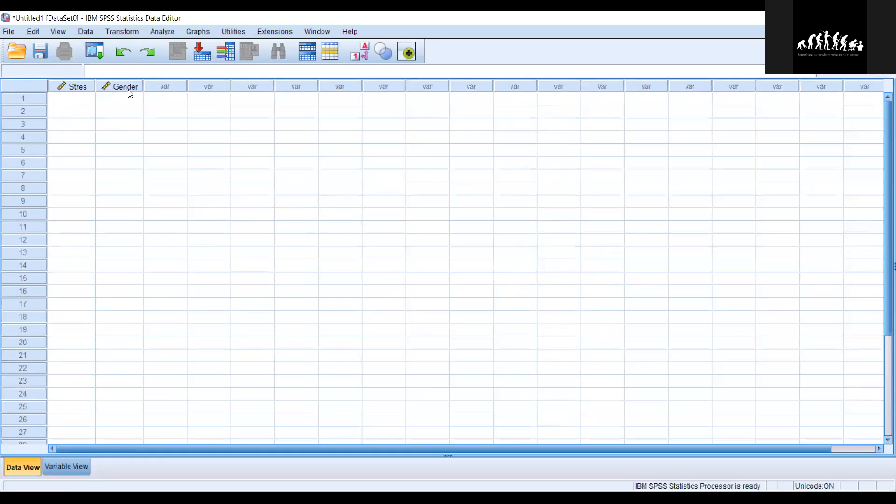
pyautogui.moveTo(131, 93)
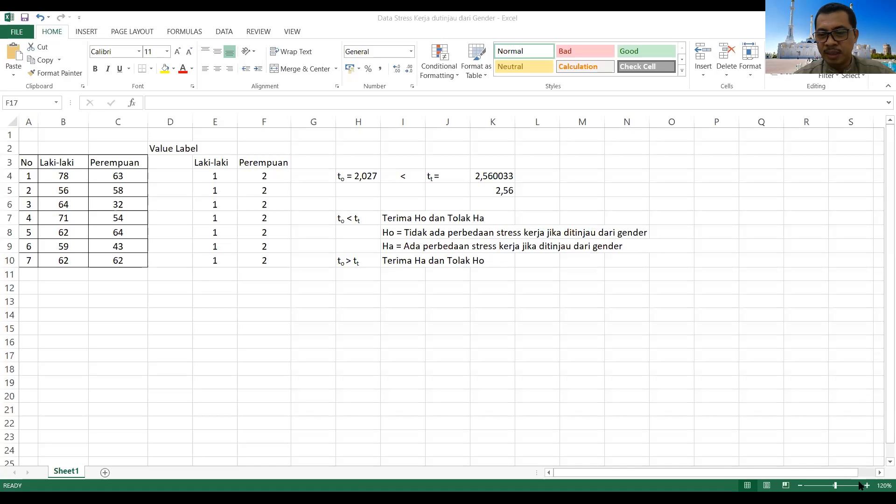
pyautogui.click(867, 485)
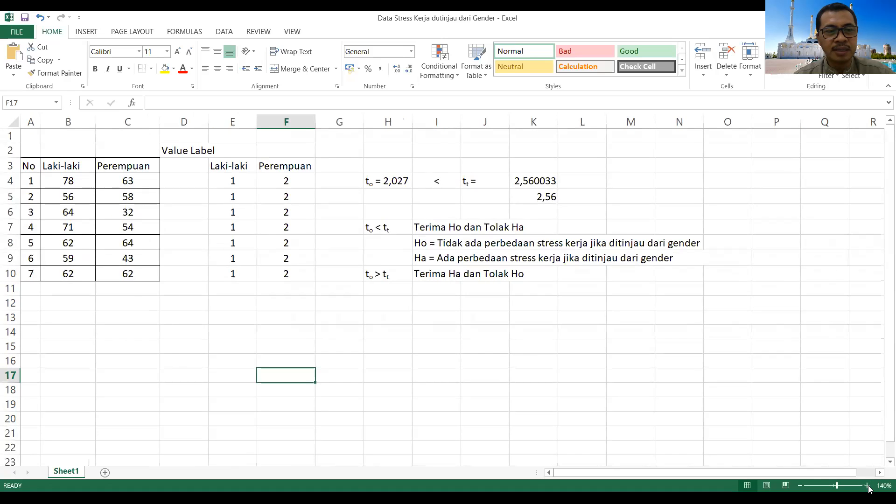
pyautogui.click(868, 485)
pyautogui.click(867, 486)
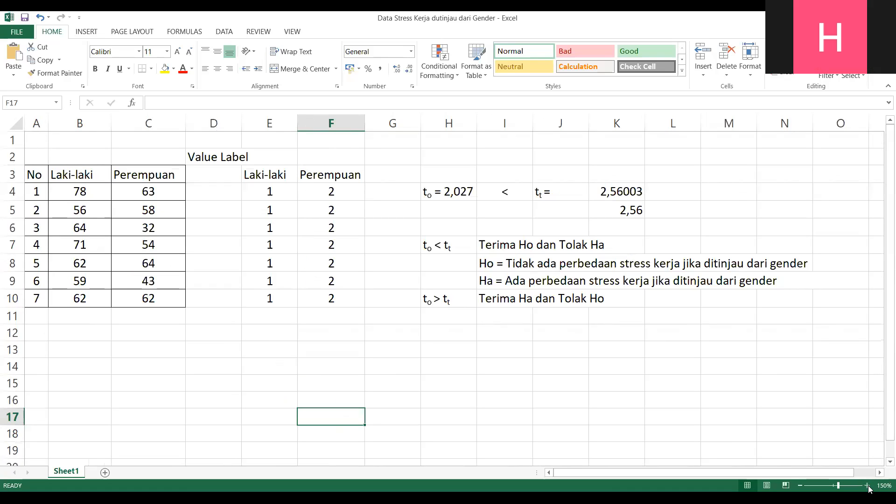
pyautogui.click(70, 190)
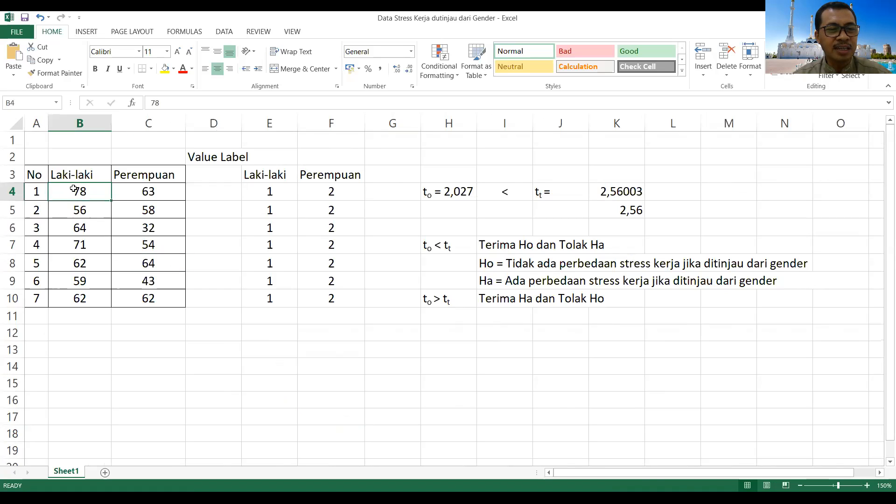
pyautogui.moveTo(73, 192); pyautogui.dragTo(86, 307)
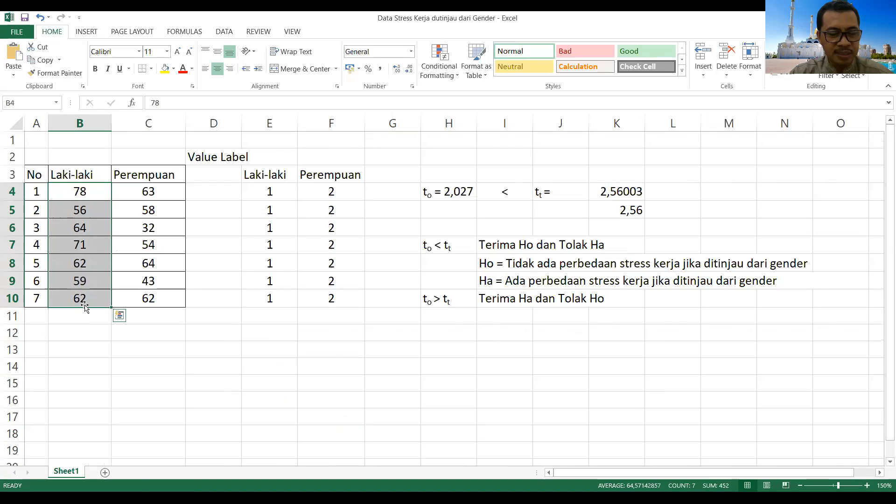
pyautogui.hotkey('ctrl', 'c')
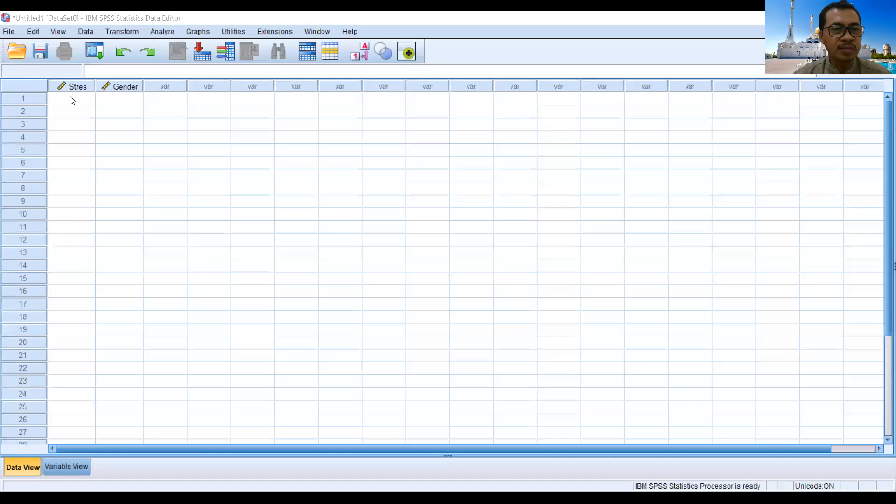
# Step: In SPSS, paste the Laki-laki scores into Stres from row 1, and add the Perempuan scores from Excel range C4:C10 from row 8
pyautogui.click(73, 99)
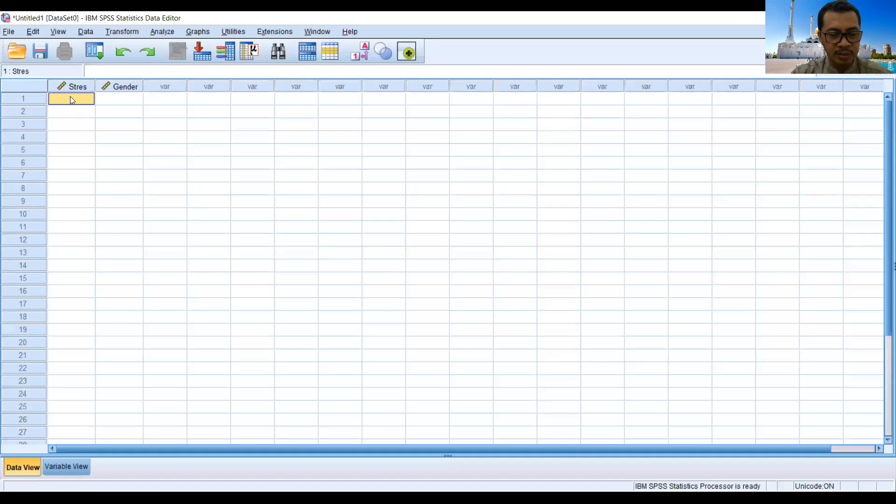
pyautogui.hotkey('ctrl', 'v')
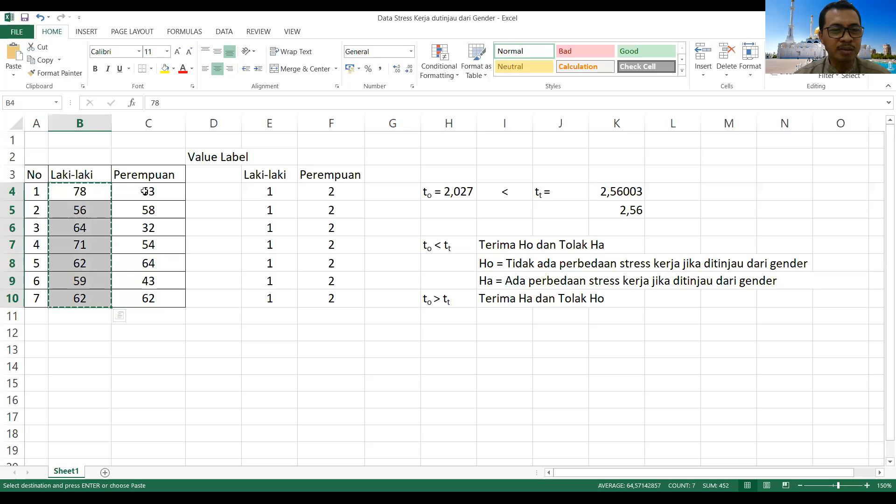
pyautogui.click(143, 192)
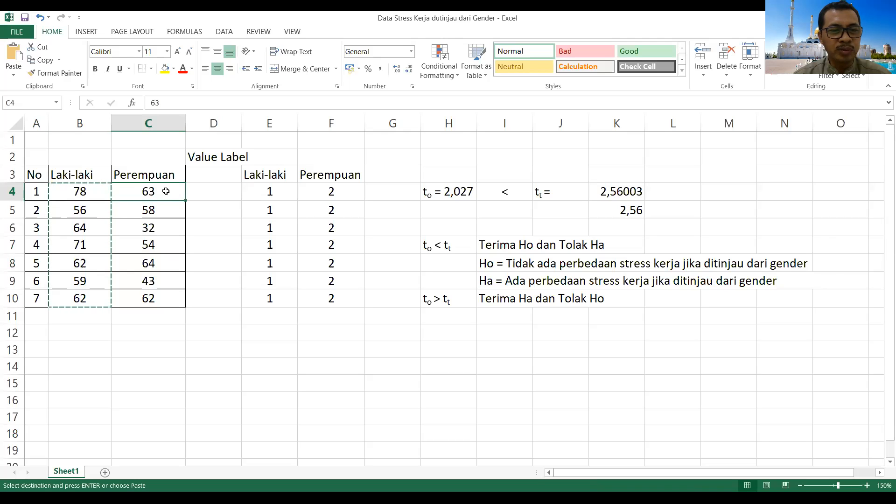
pyautogui.moveTo(154, 190); pyautogui.dragTo(155, 300)
pyautogui.hotkey('ctrl', 'c')
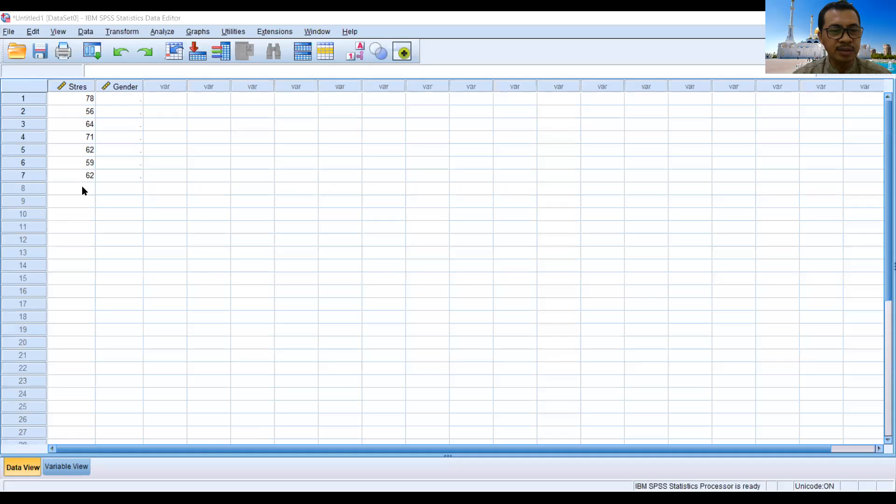
pyautogui.click(82, 189)
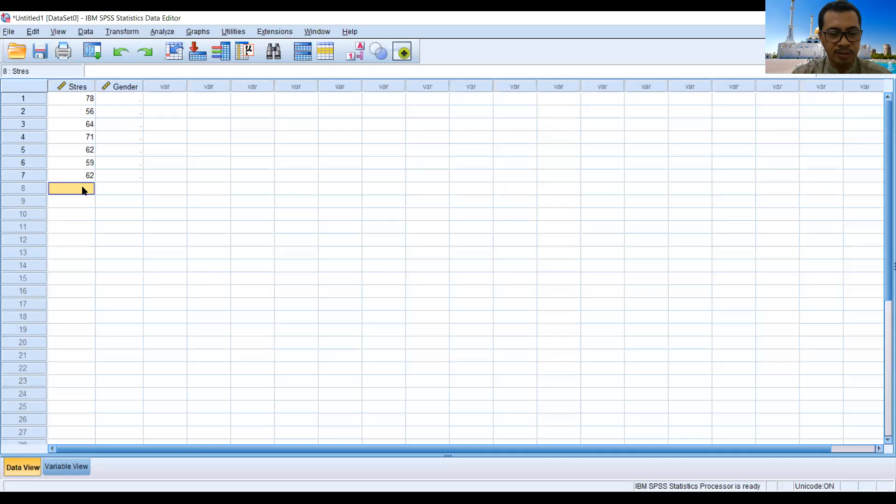
pyautogui.hotkey('ctrl', 'v')
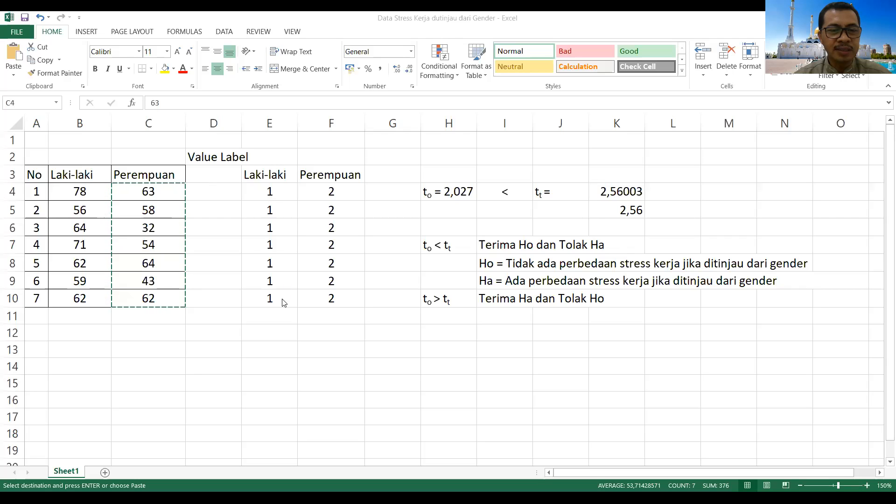
# Step: Copy the Laki-laki codes in E4:E10 of the Excel sheet and paste them into the SPSS Gender column from row 1
pyautogui.click(276, 193)
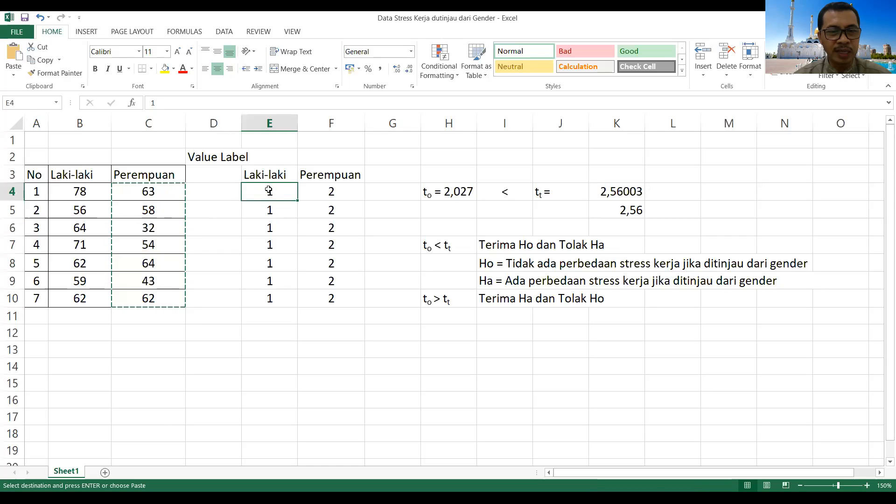
pyautogui.moveTo(268, 204); pyautogui.dragTo(275, 296)
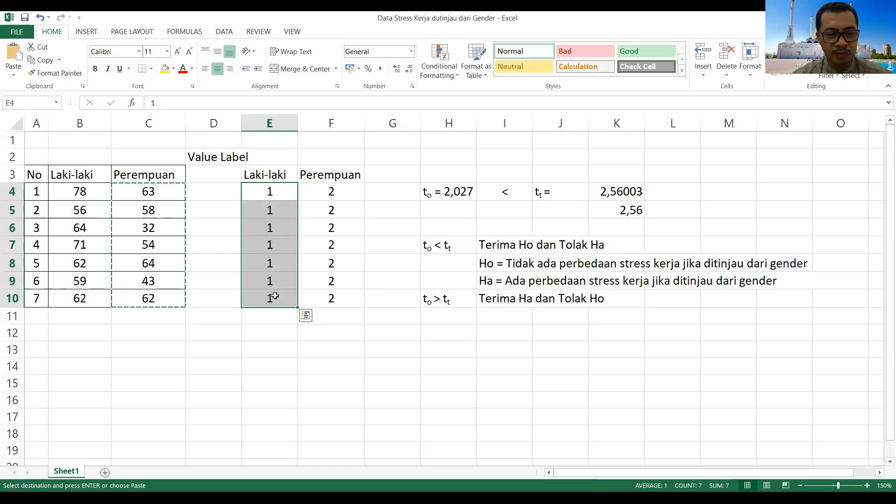
pyautogui.hotkey('ctrl', 'c')
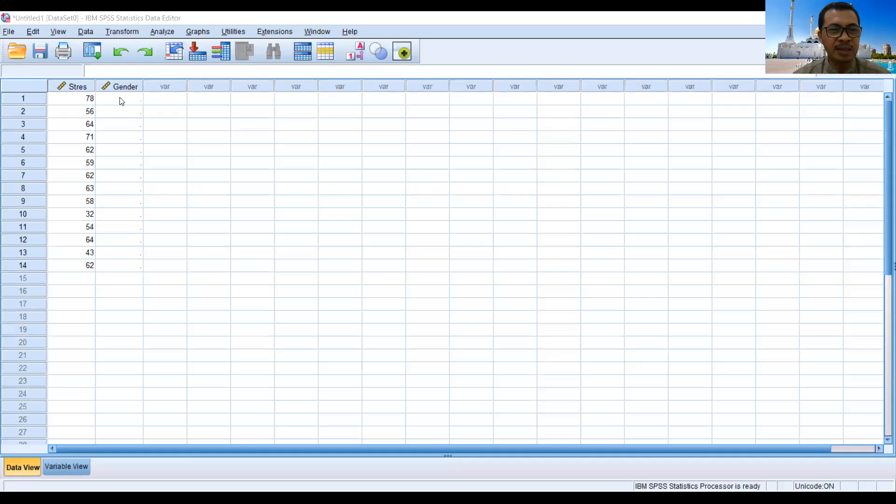
pyautogui.click(121, 101)
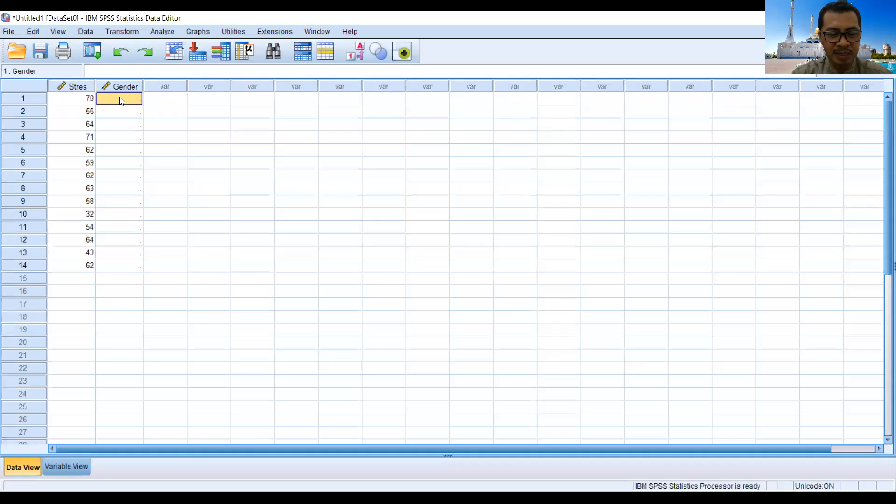
pyautogui.hotkey('ctrl', 'v')
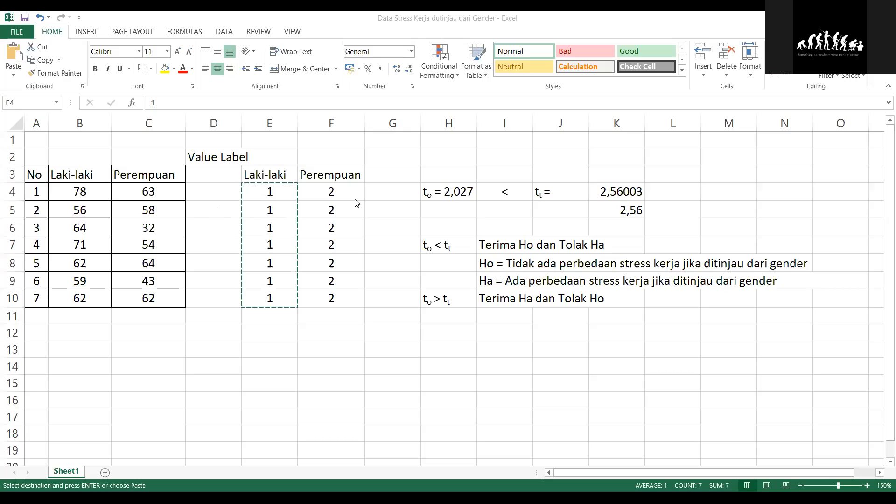
pyautogui.hotkey('ctrl', 'v')
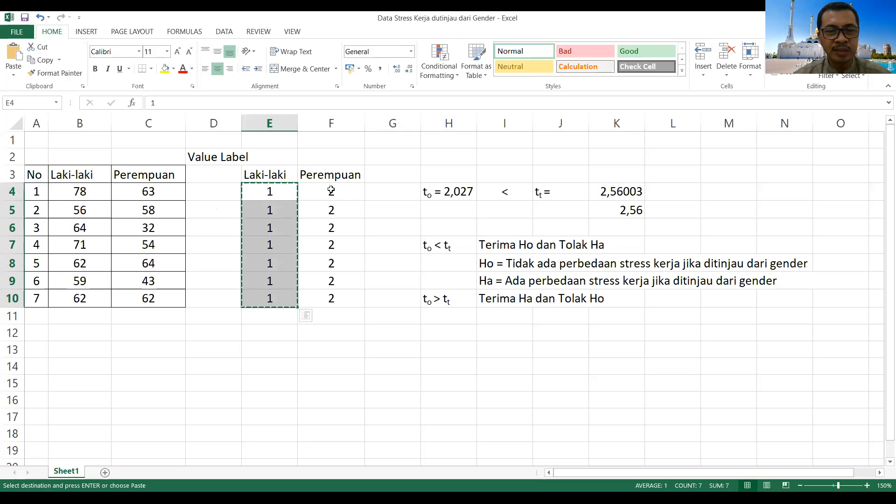
# Step: Copy the Perempuan codes in F4:F10 of the Excel sheet and paste them into the SPSS Gender column from row 8
pyautogui.click(331, 190)
pyautogui.click(347, 210)
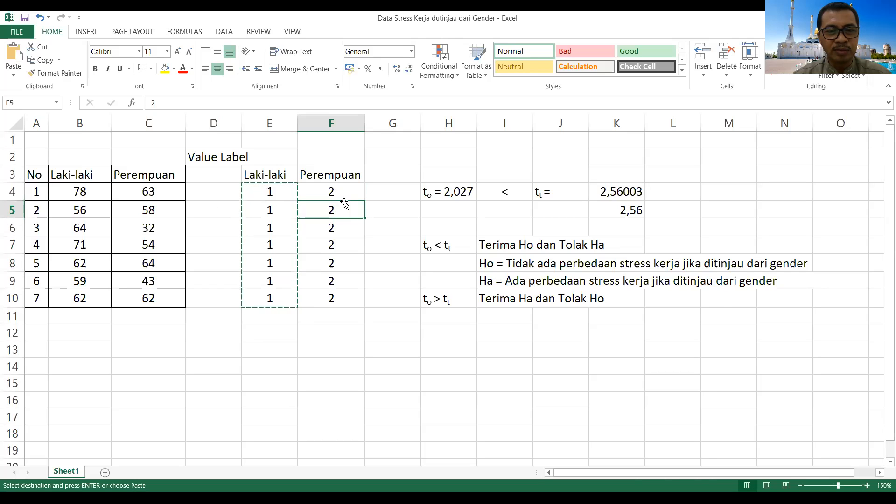
pyautogui.click(344, 191)
pyautogui.press('Escape')
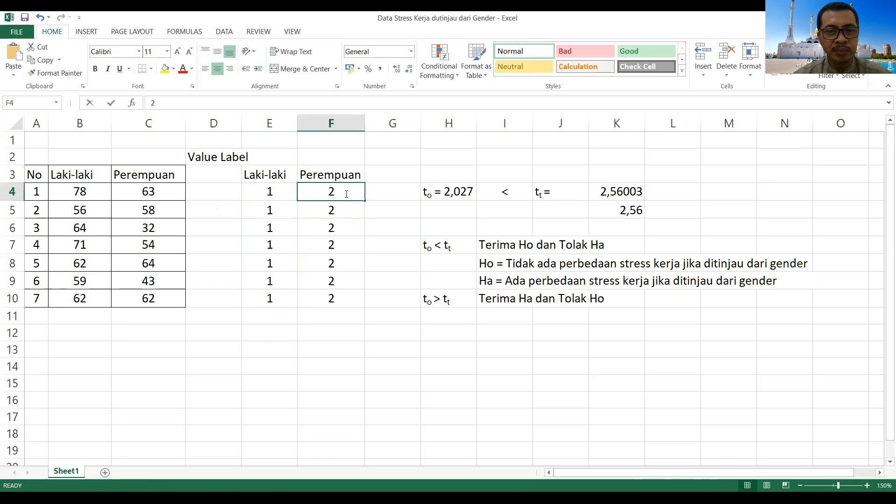
pyautogui.press('F2')
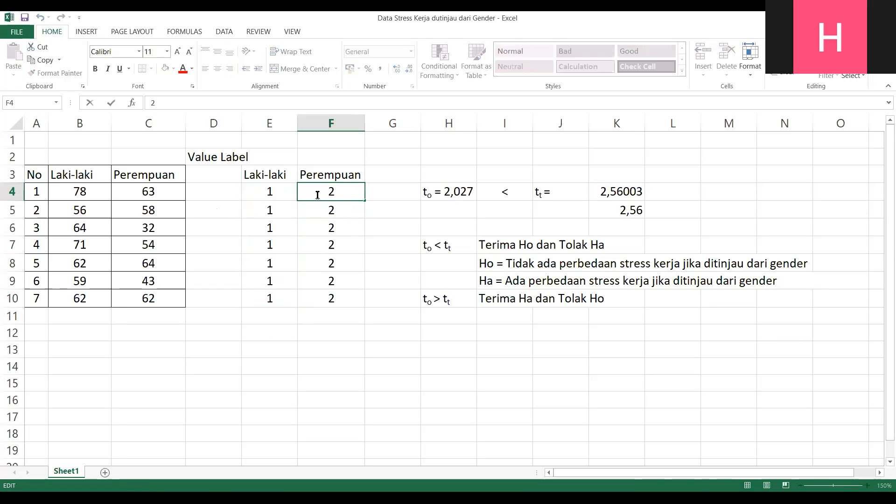
pyautogui.click(357, 225)
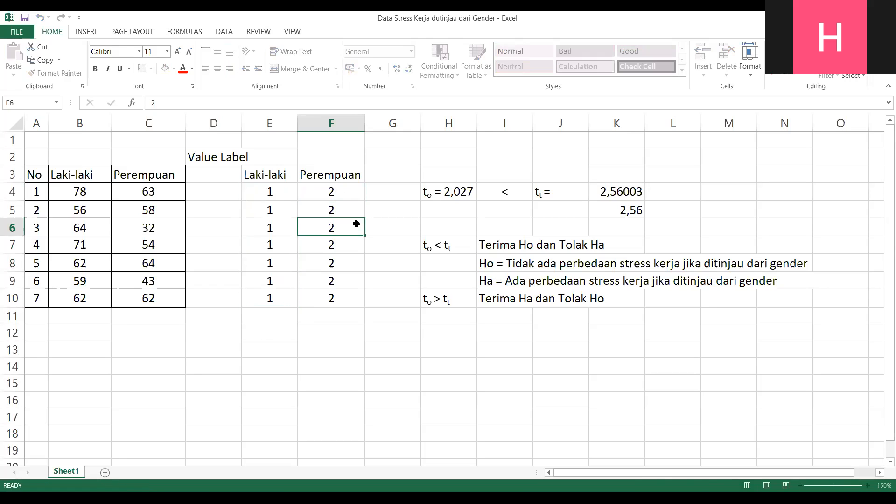
pyautogui.click(331, 190)
pyautogui.moveTo(331, 189); pyautogui.dragTo(339, 303)
pyautogui.hotkey('ctrl', 'c')
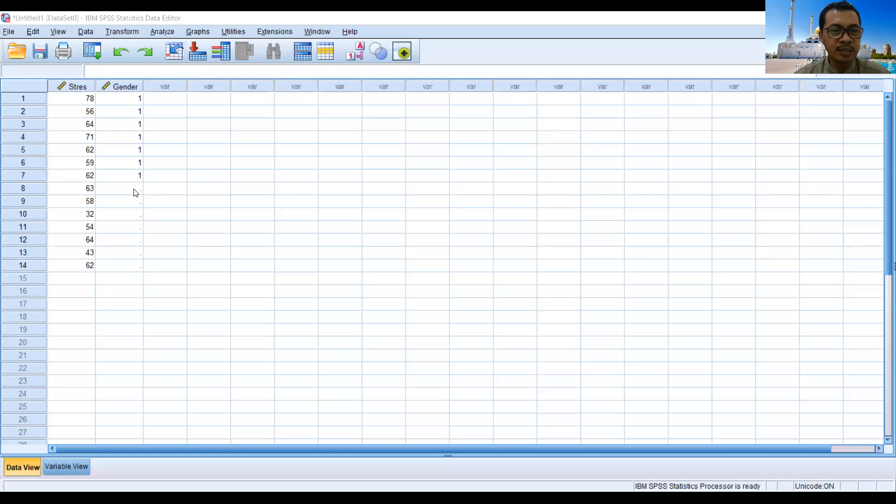
pyautogui.click(136, 192)
pyautogui.hotkey('ctrl', 'v')
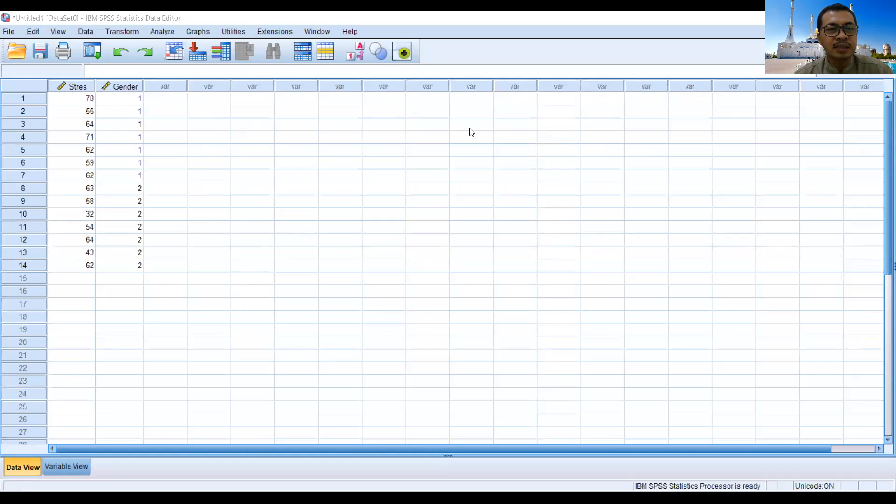
pyautogui.click(160, 34)
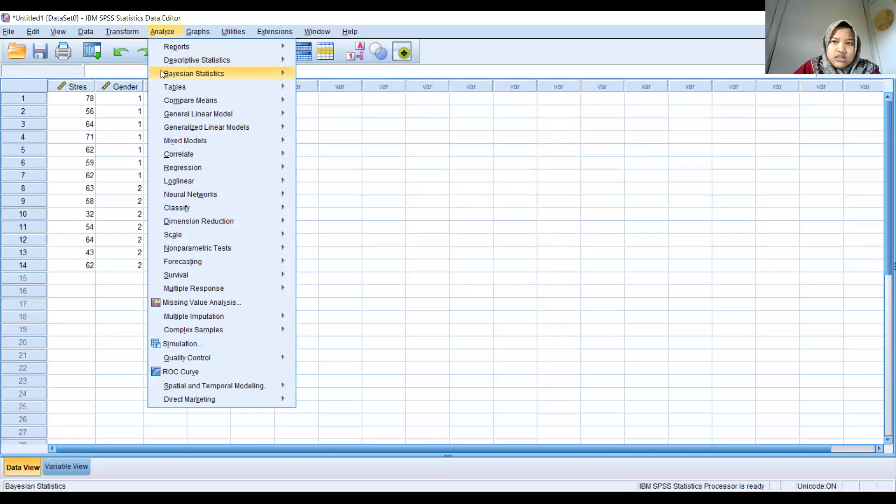
pyautogui.moveTo(159, 100)
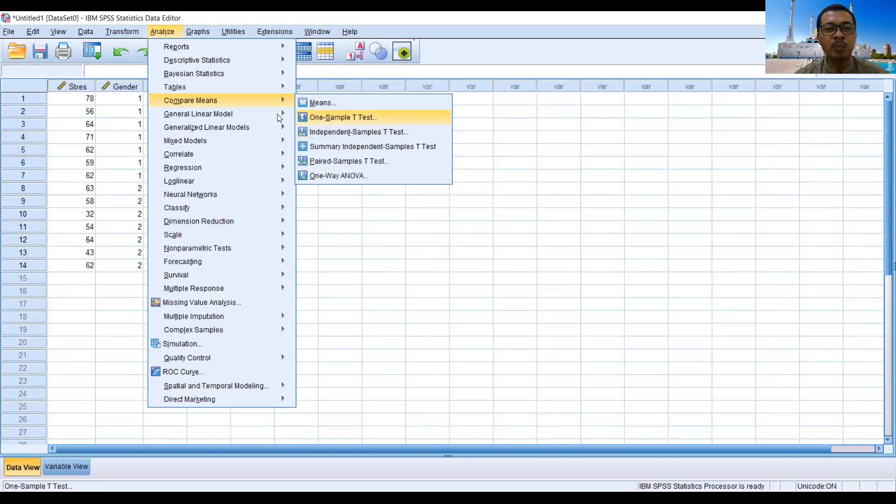
pyautogui.moveTo(224, 102)
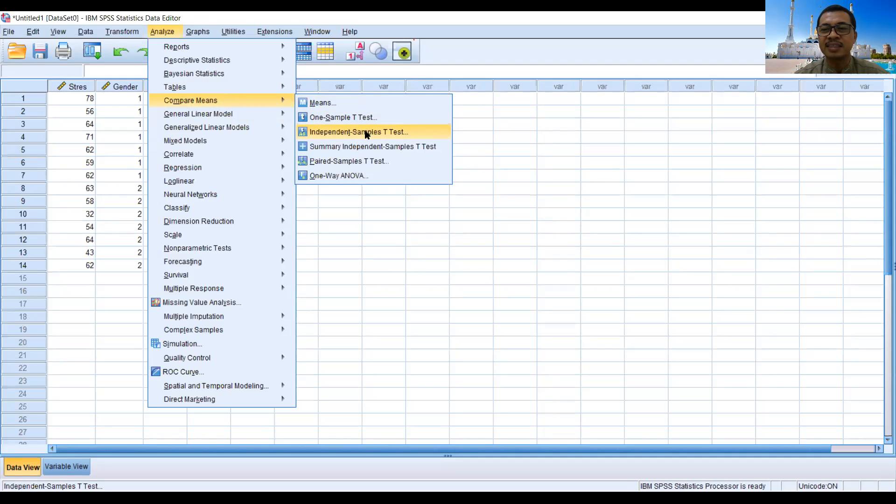
pyautogui.click(417, 134)
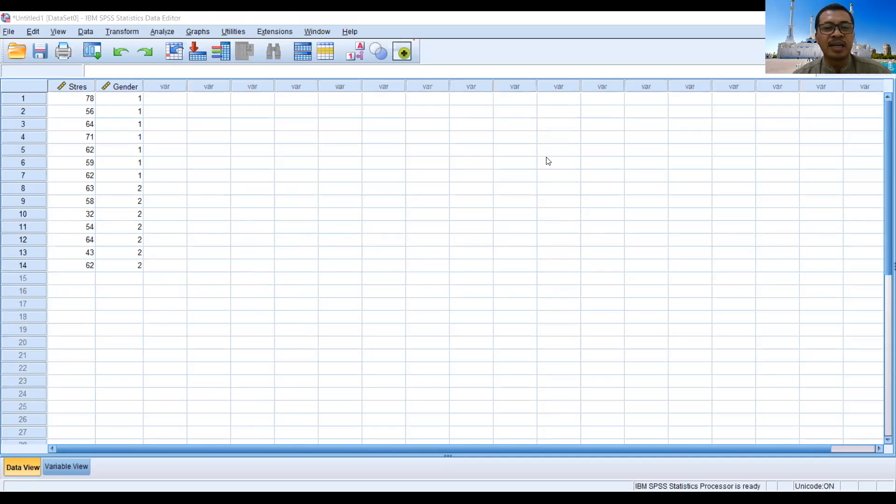
# Step: Set up an Independent-Samples T Test with Stres Kerja as the test variable and Gender as the grouping variable
pyautogui.click(164, 34)
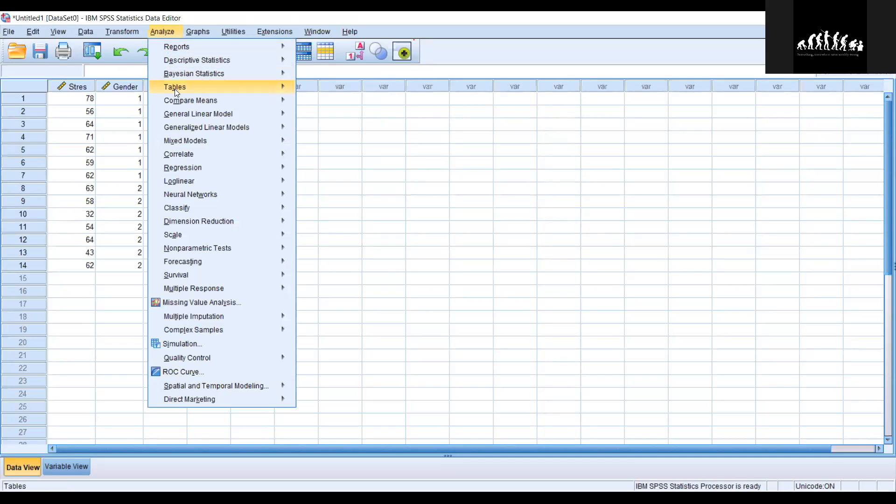
pyautogui.moveTo(176, 106)
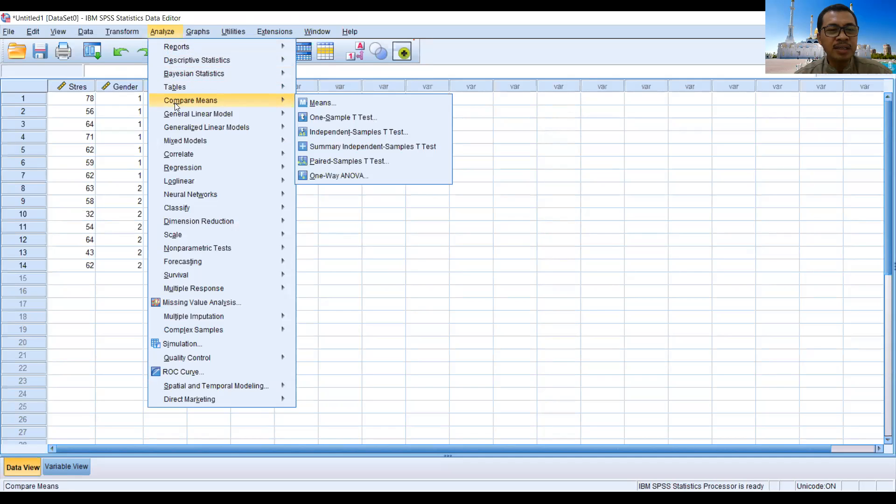
pyautogui.click(340, 133)
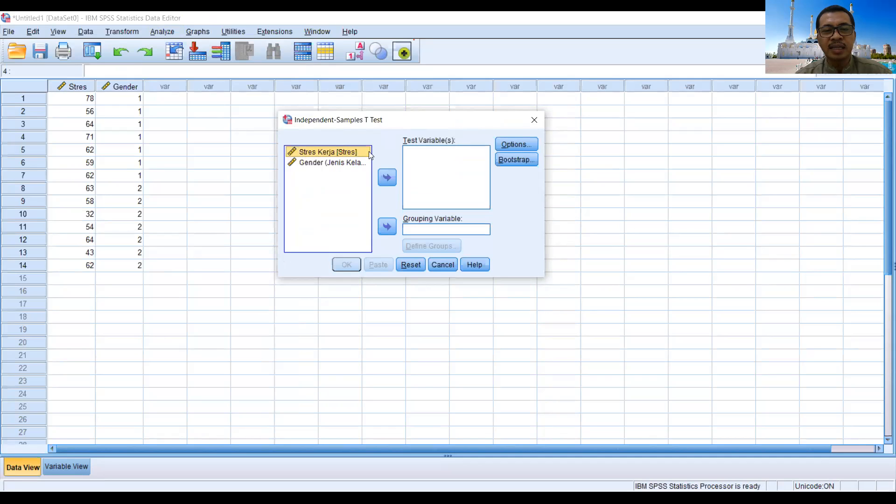
pyautogui.click(387, 178)
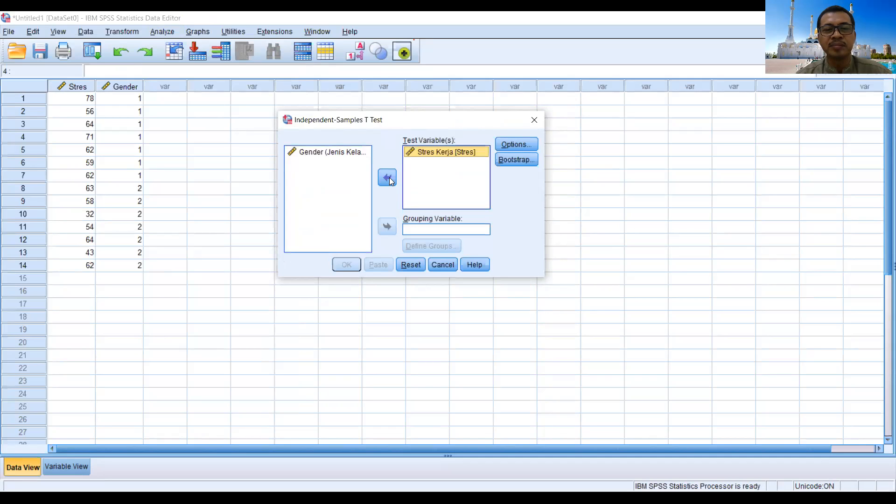
pyautogui.click(327, 156)
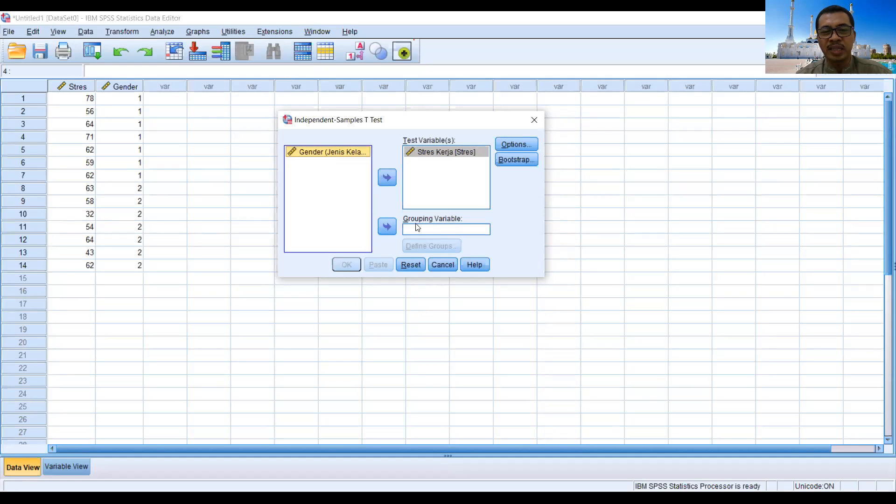
pyautogui.click(387, 228)
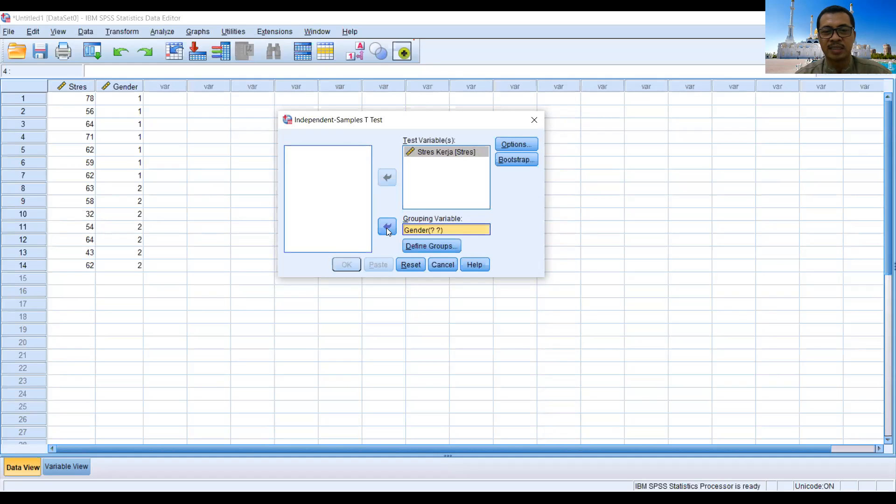
# Step: Define the Gender groups by specified values, with 1 for Group 1 and 2 for Group 2
pyautogui.click(433, 248)
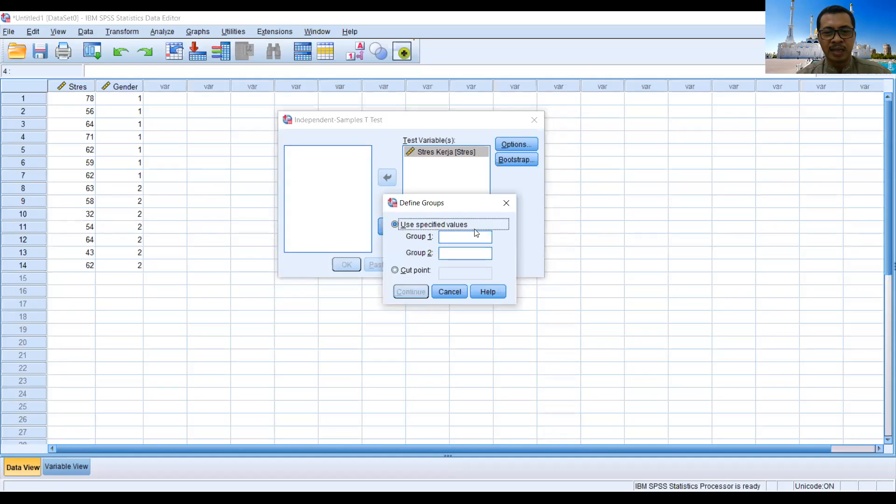
pyautogui.click(461, 238)
pyautogui.write('1')
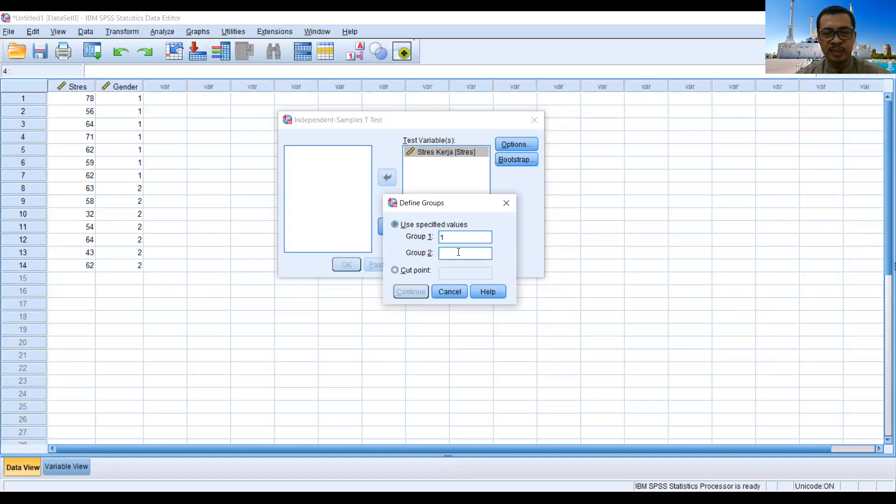
pyautogui.write('2')
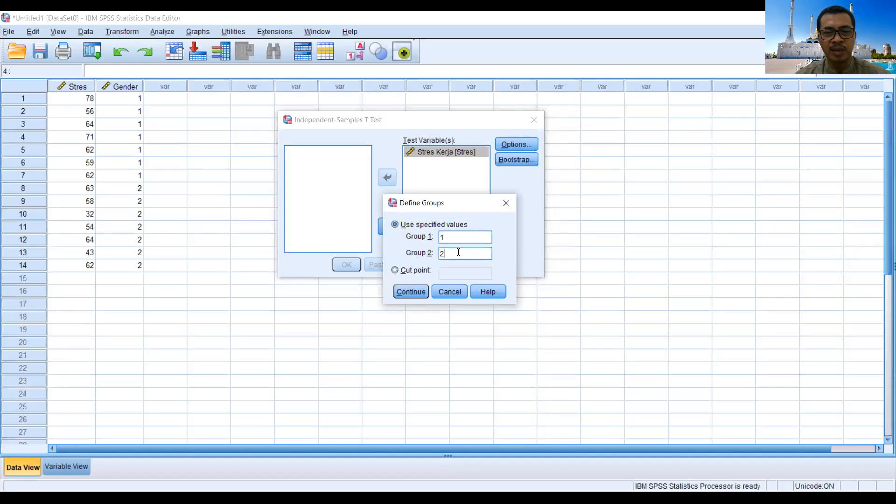
pyautogui.click(413, 292)
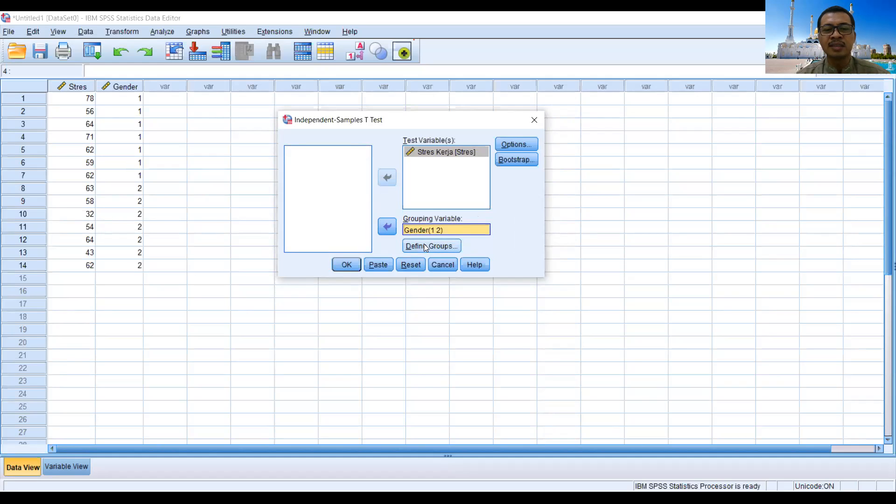
# Step: Review the confidence interval, missing-value and bootstrapping settings of the Independent-Samples T Test
pyautogui.click(513, 143)
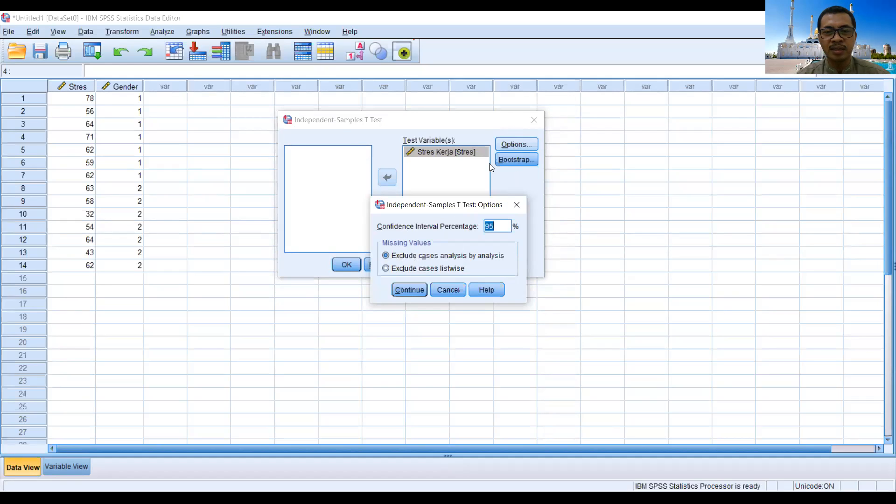
pyautogui.click(415, 290)
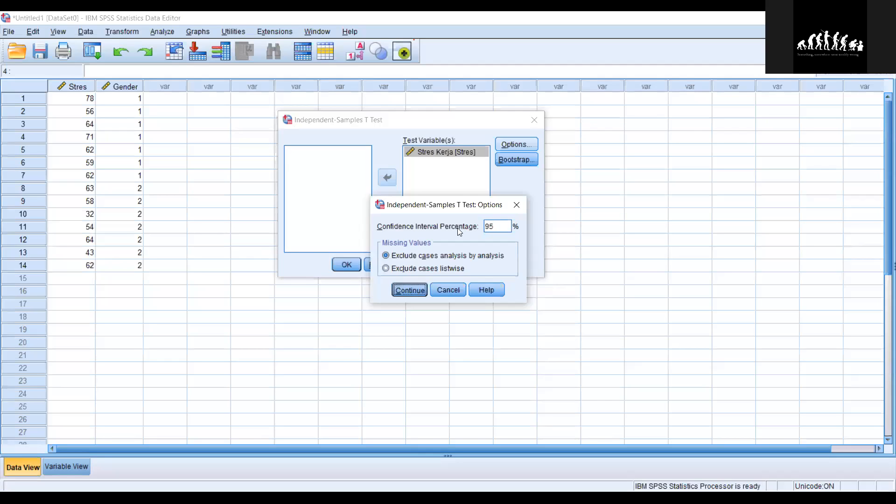
pyautogui.click(522, 159)
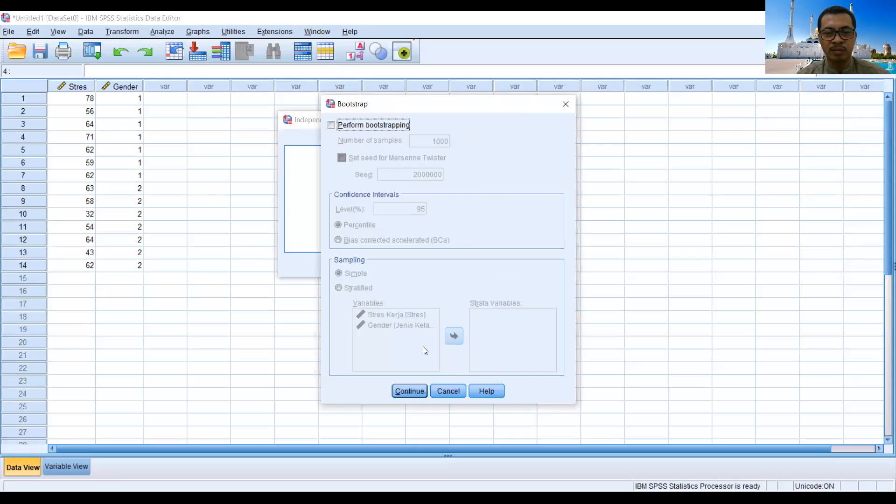
pyautogui.click(416, 389)
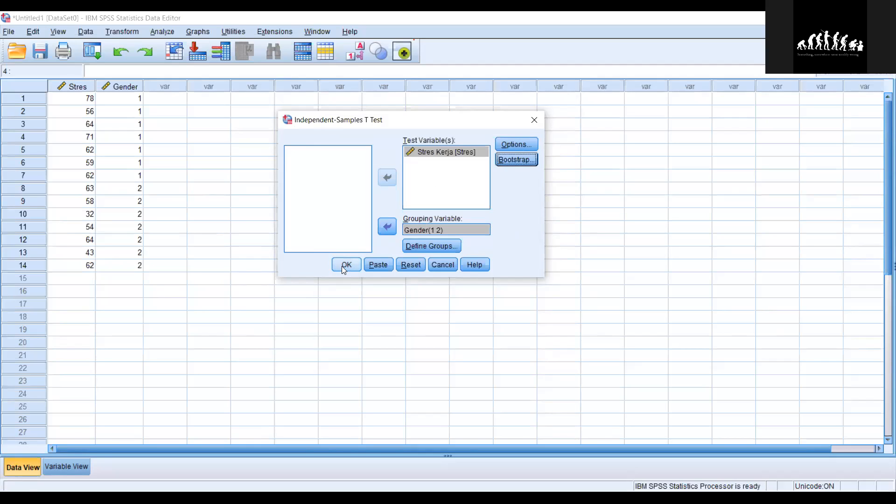
# Step: Reset the t-test setup and reassign Stres Kerja as the test variable and Gender as the grouping variable
pyautogui.click(417, 264)
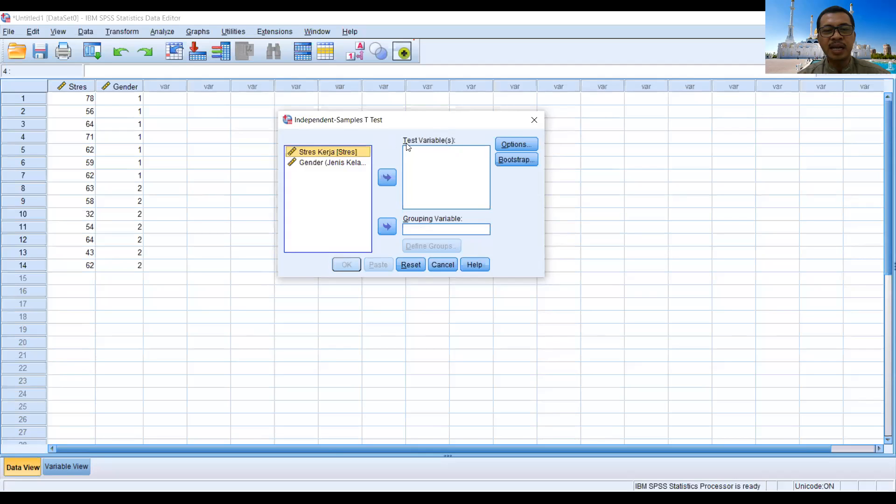
pyautogui.click(388, 178)
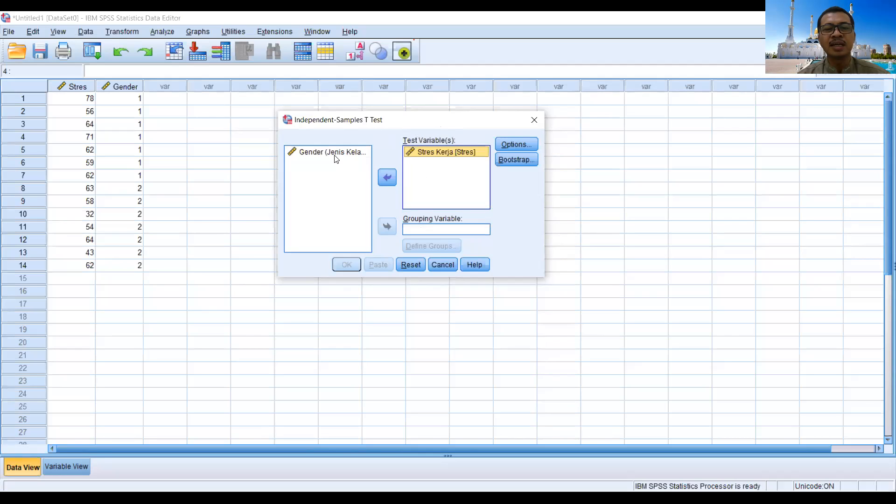
pyautogui.click(331, 154)
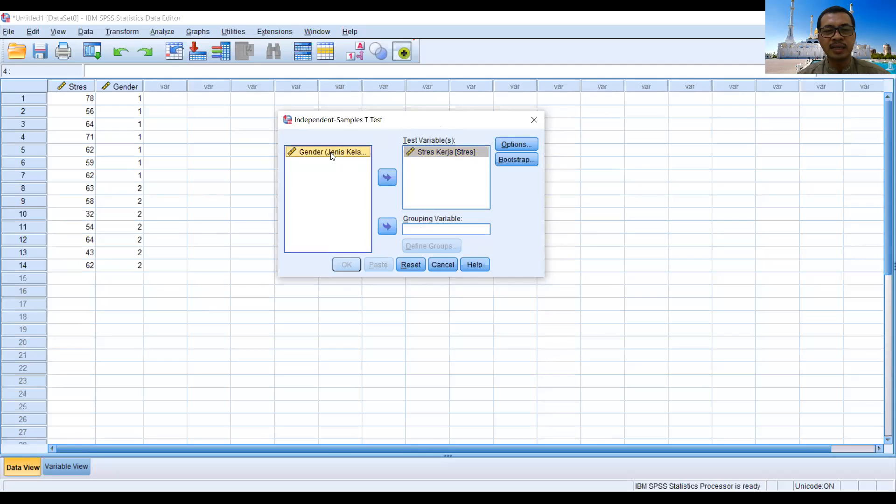
pyautogui.click(383, 229)
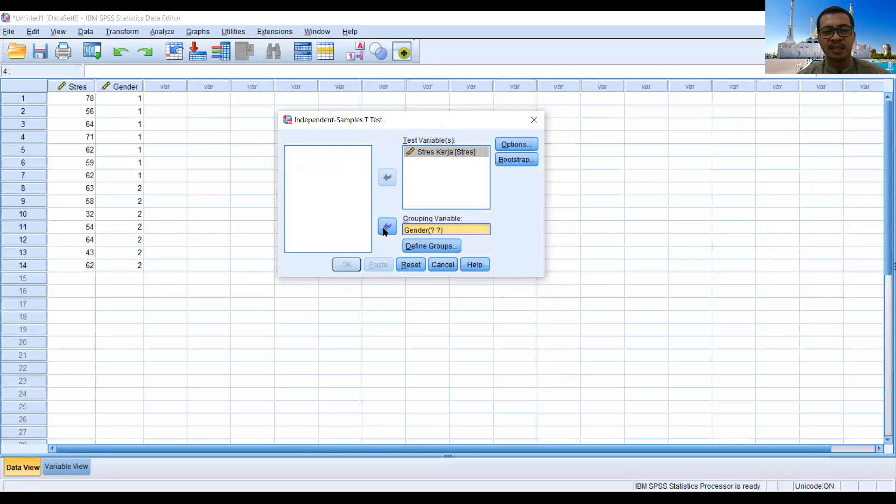
# Step: Define the Gender groups again by specified values, entering 1 for Group 1 and 2 for Group 2
pyautogui.click(431, 246)
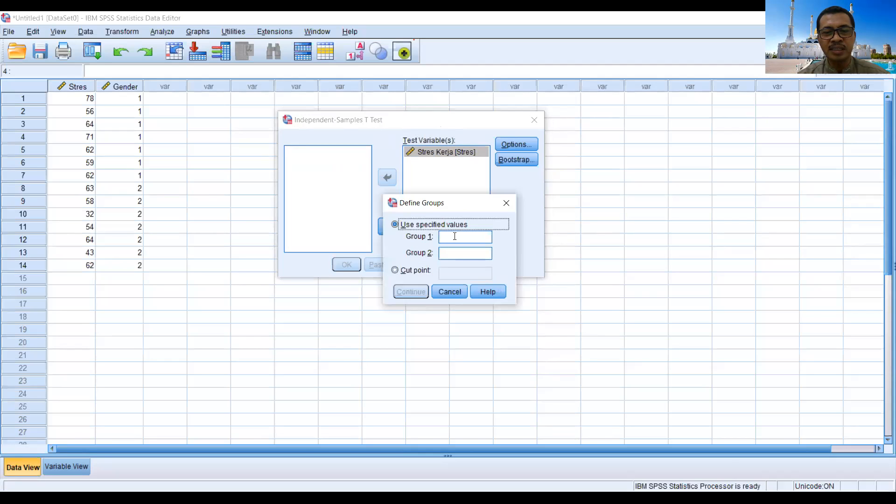
pyautogui.click(453, 237)
pyautogui.write('1')
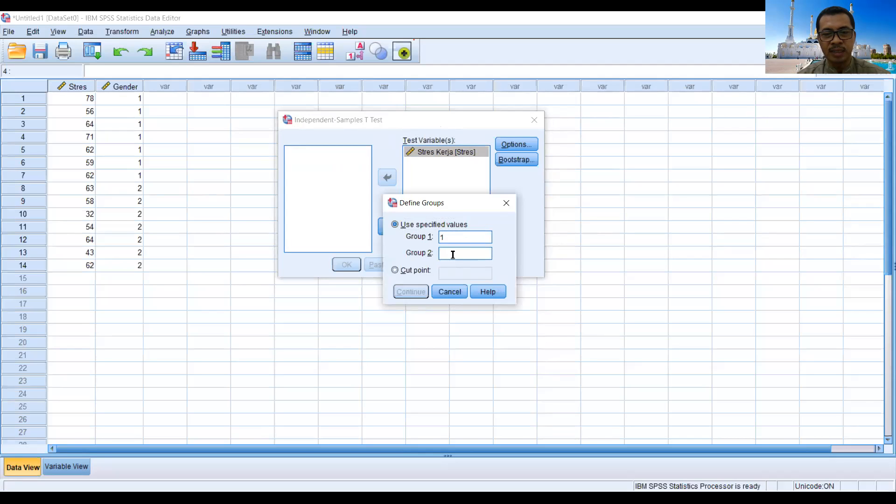
pyautogui.click(453, 254)
pyautogui.write('2')
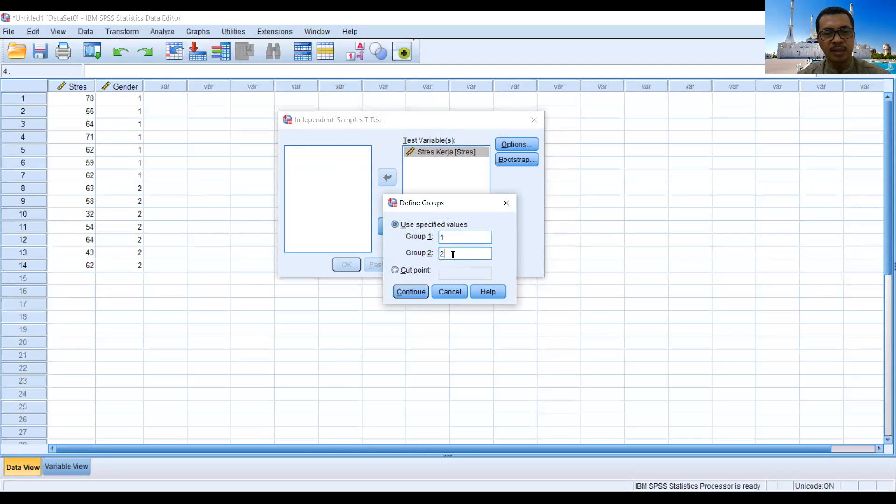
pyautogui.click(416, 292)
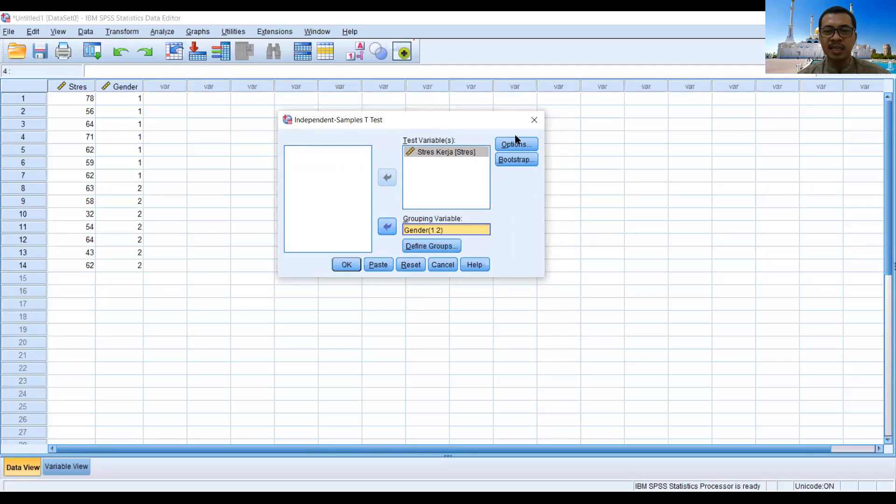
# Step: Run the t-test and examine the Group Statistics and Independent Samples Test tables in the output
pyautogui.click(346, 266)
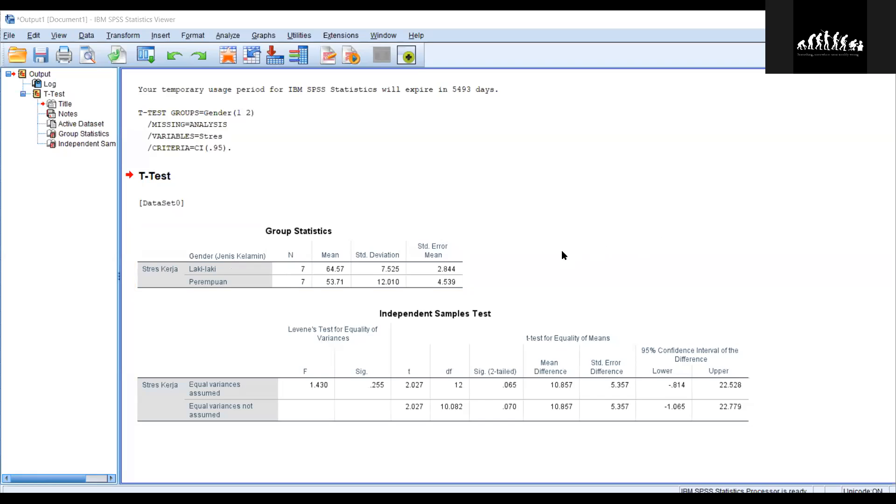
pyautogui.click(458, 228)
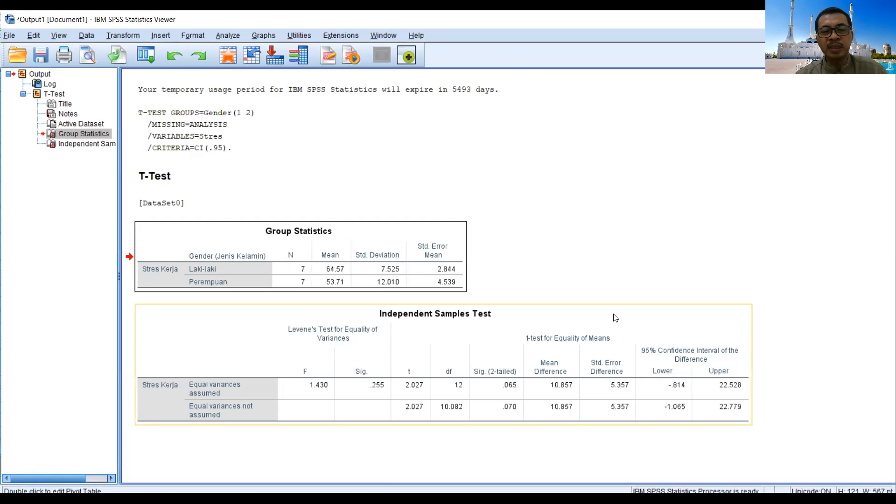
pyautogui.click(626, 320)
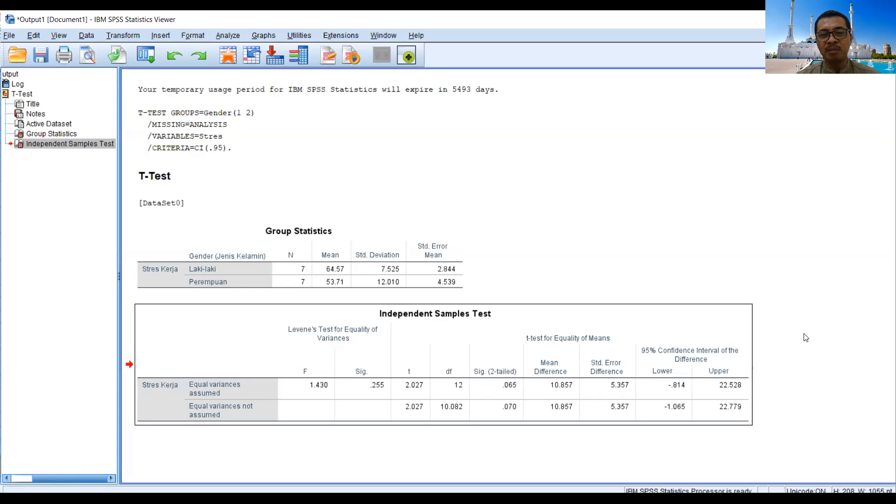
# Step: Switch to the Excel sheet and calculate the critical t value in K3 with =TINV(0,05/2;12)
pyautogui.click(455, 405)
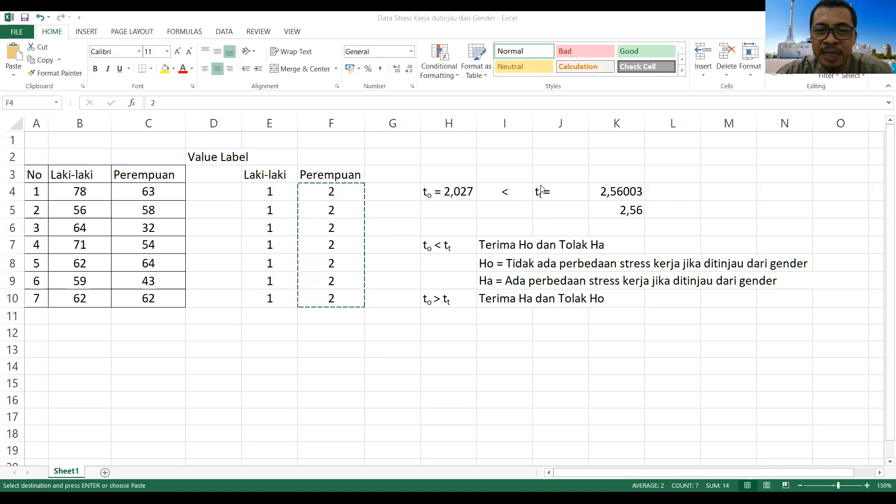
pyautogui.click(601, 171)
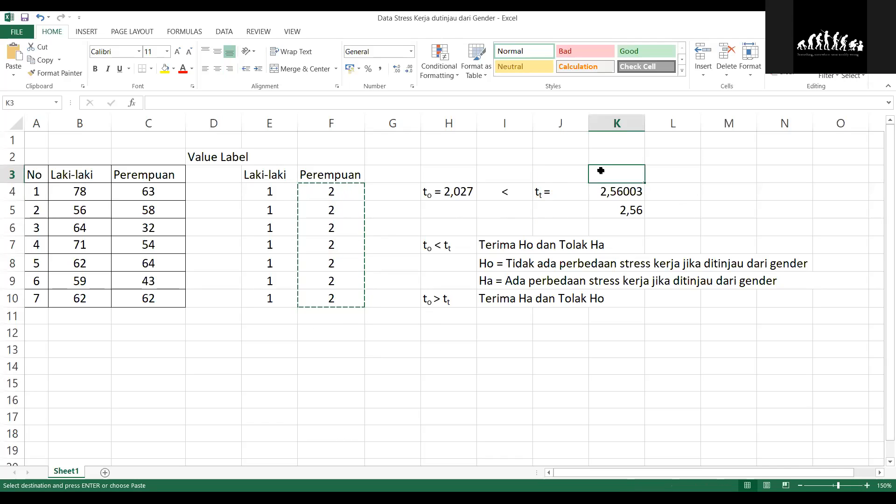
pyautogui.write('=')
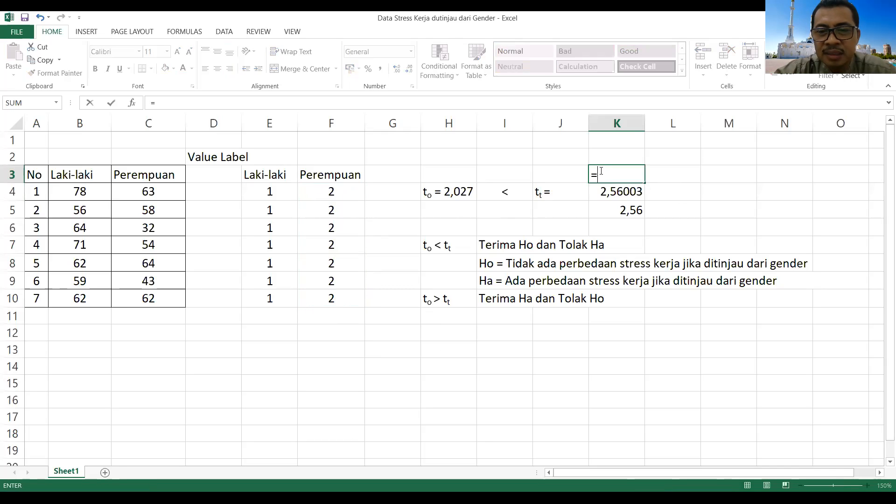
pyautogui.write('T')
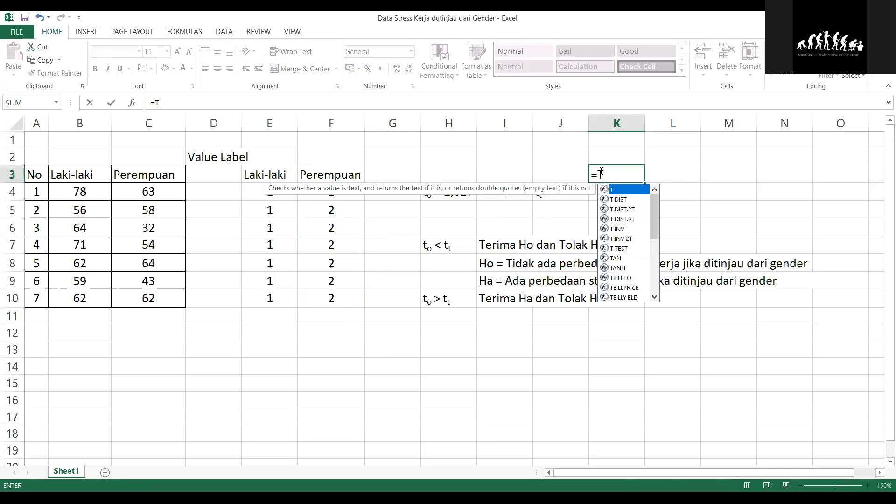
pyautogui.write('inv')
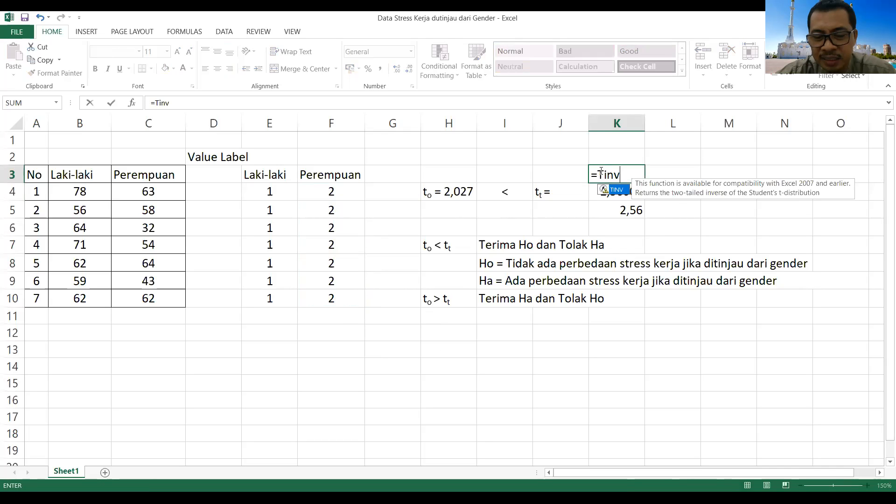
pyautogui.write('(')
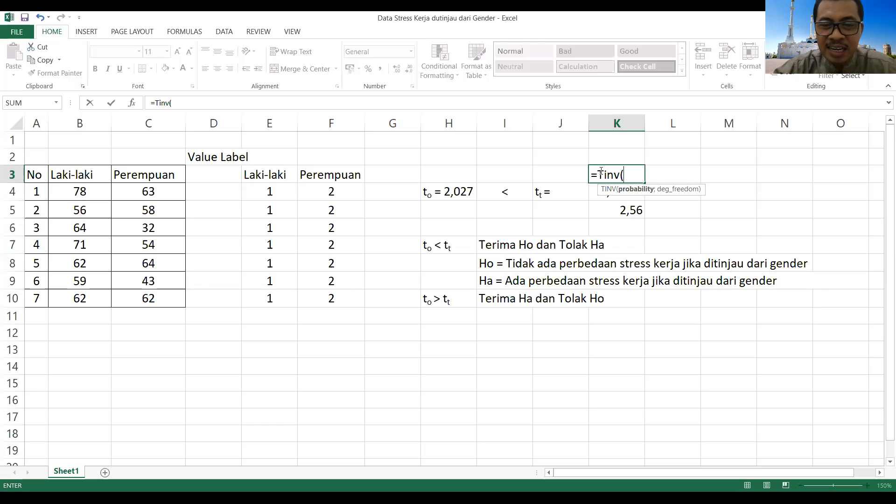
pyautogui.write('0')
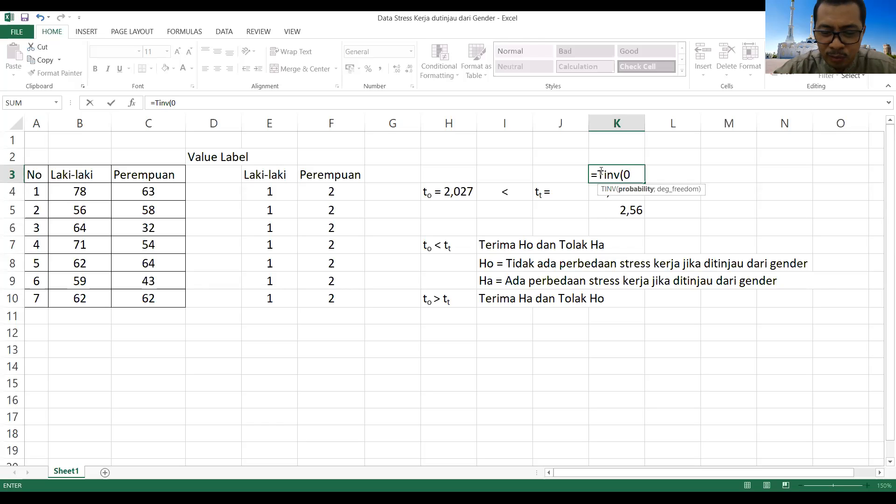
pyautogui.write(',05')
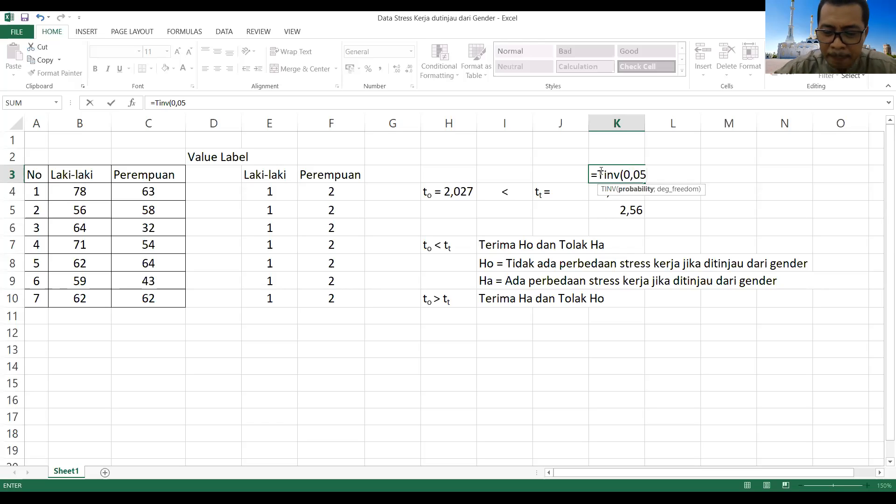
pyautogui.write('/2')
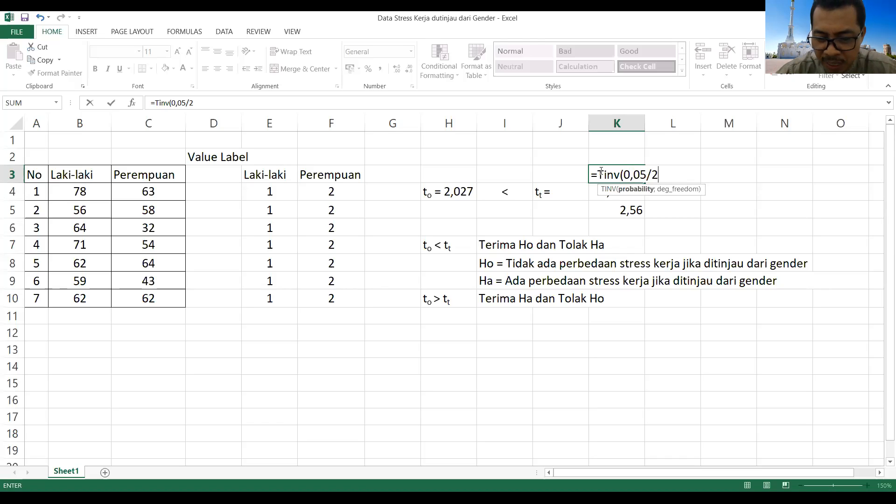
pyautogui.write(';')
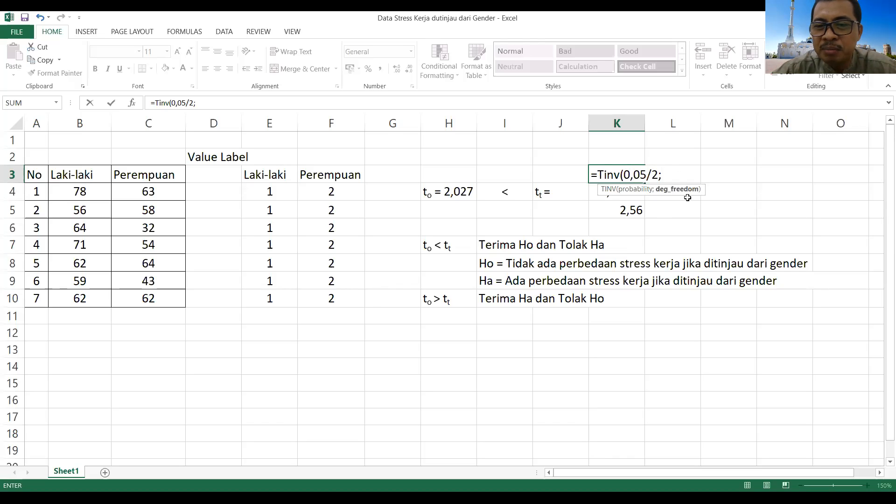
pyautogui.write('12')
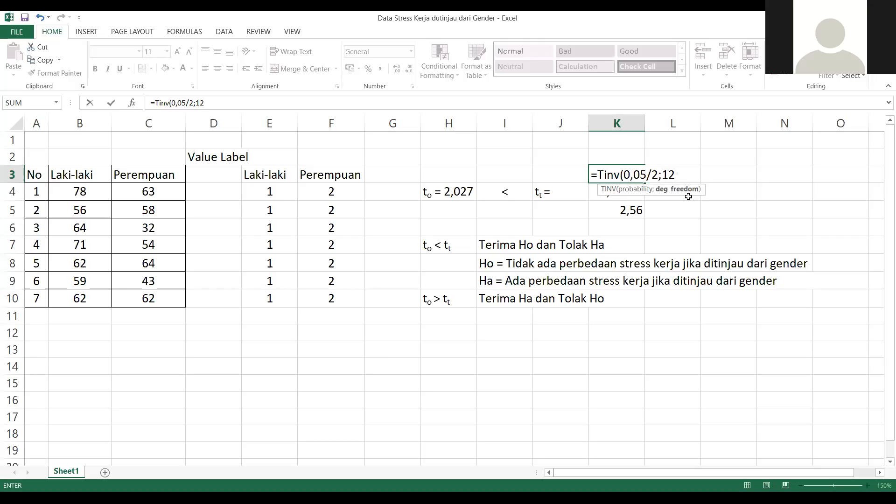
pyautogui.write(')')
pyautogui.press('Return')
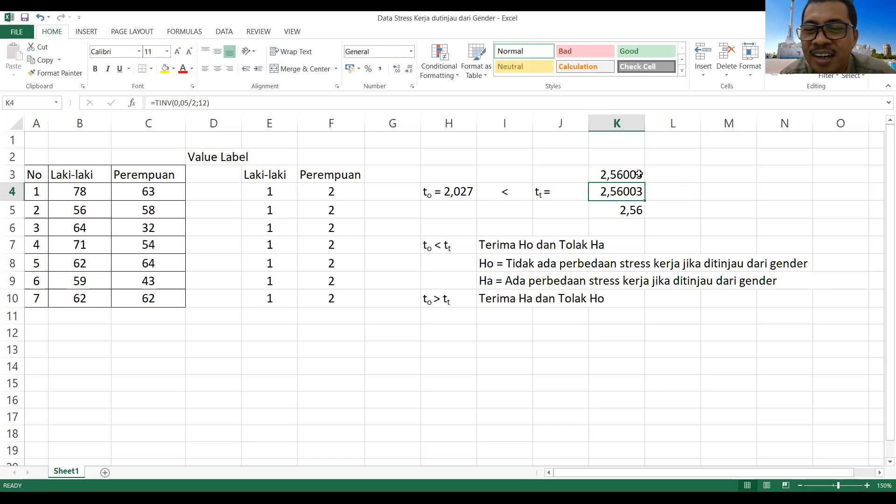
# Step: Calculate the critical t value at the 0,01 level in L3 with =TINV(0,01/2;12)
pyautogui.click(681, 179)
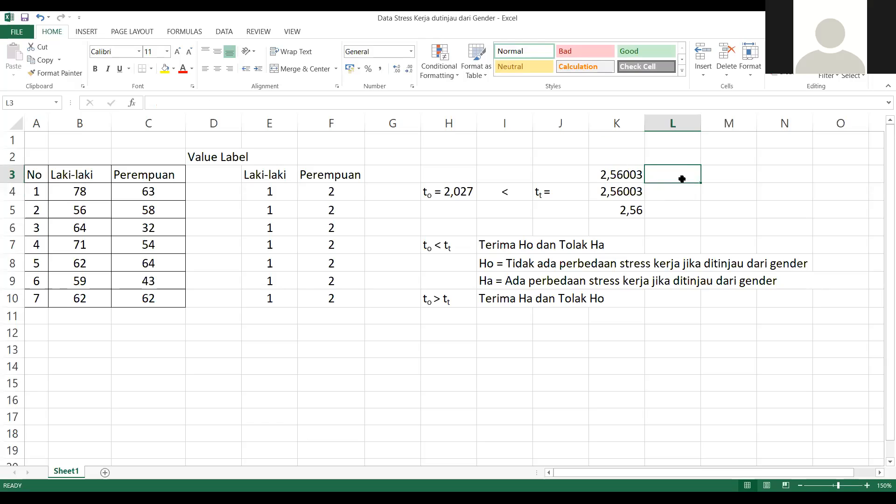
pyautogui.write('=')
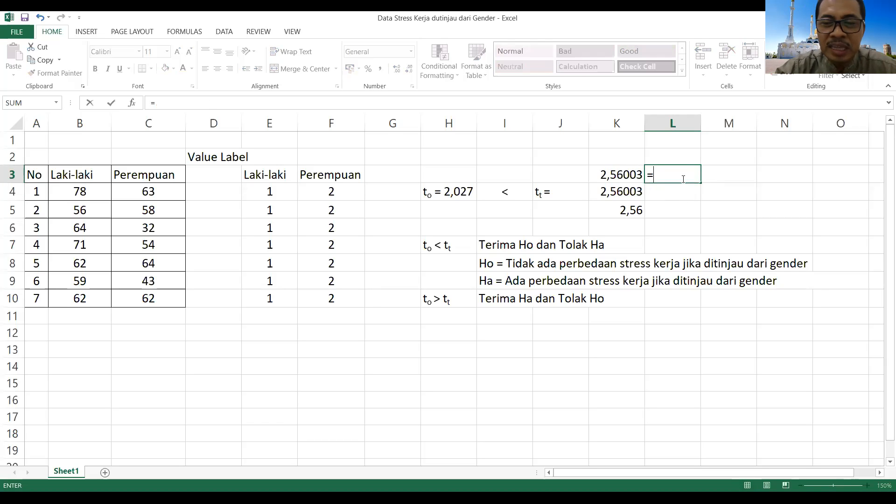
pyautogui.write('T')
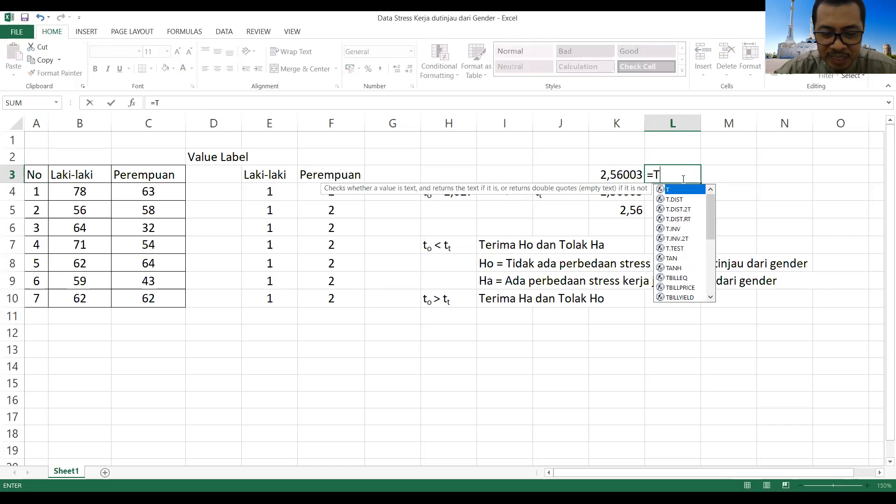
pyautogui.write('inv(')
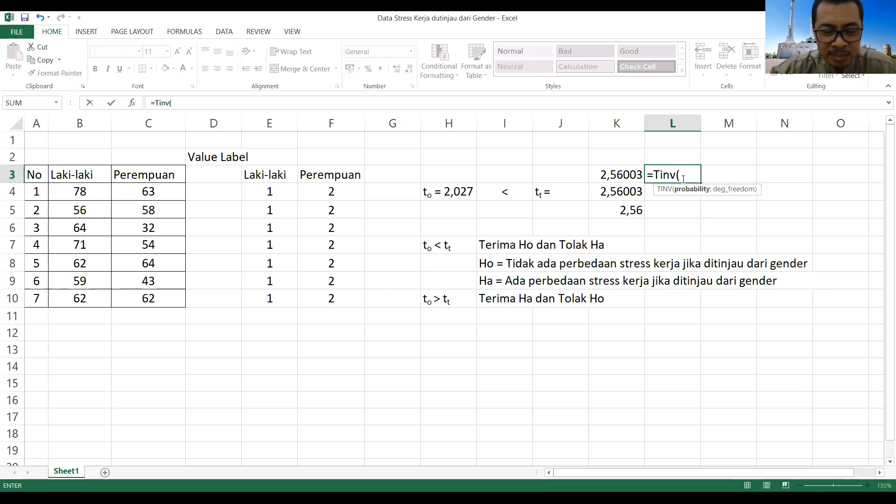
pyautogui.write('0,01')
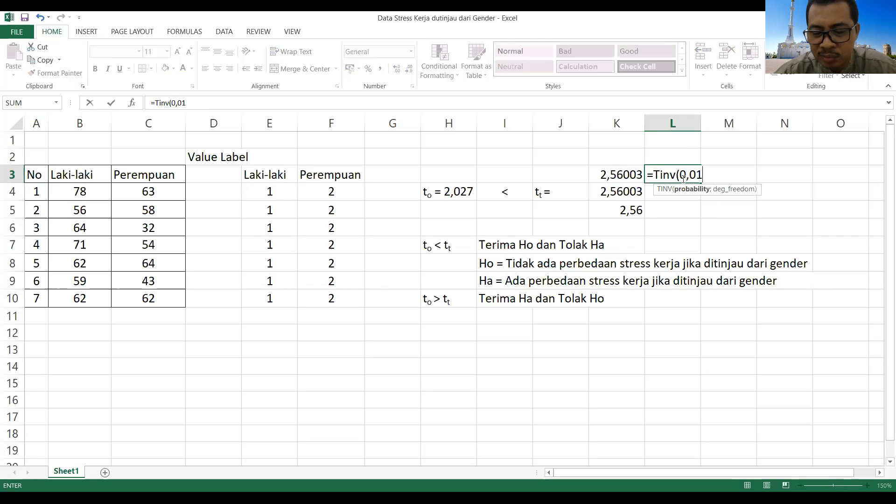
pyautogui.write('/')
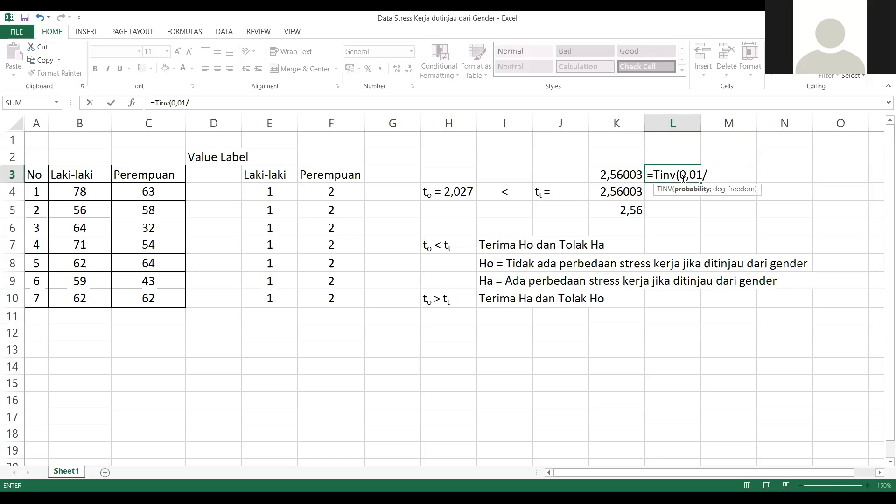
pyautogui.write('2')
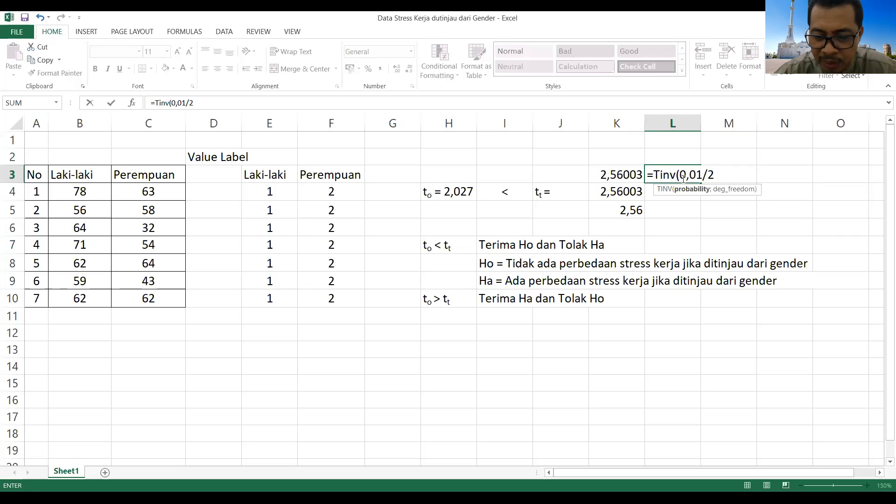
pyautogui.write(';')
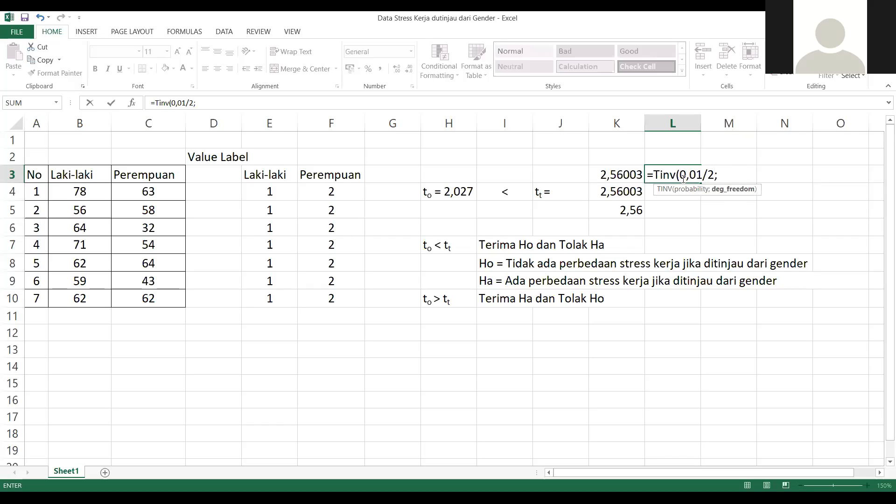
pyautogui.write('12')
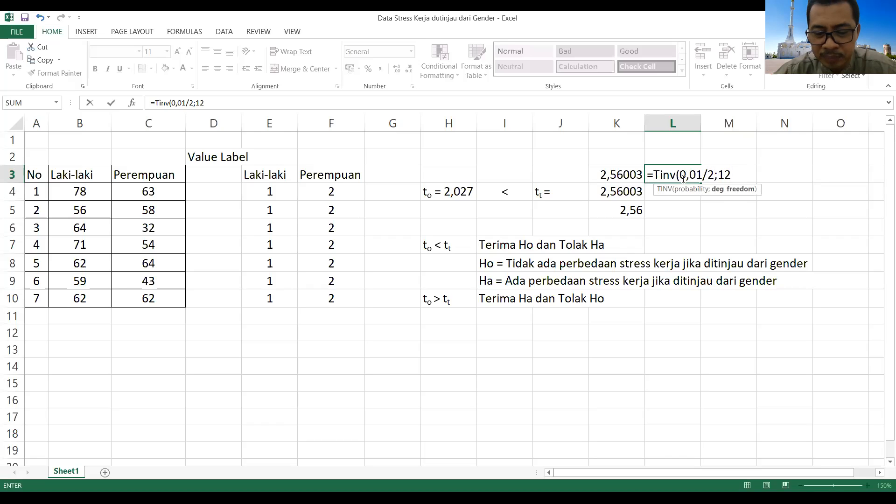
pyautogui.write(')')
pyautogui.press('Return')
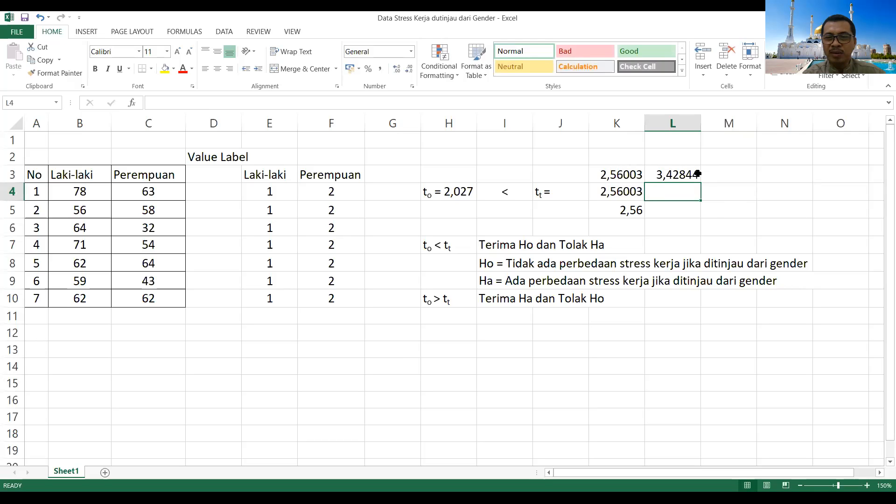
# Step: Enter the significance levels (0,05) in K2 and (0,01) in L2 above the two critical t values
pyautogui.click(609, 161)
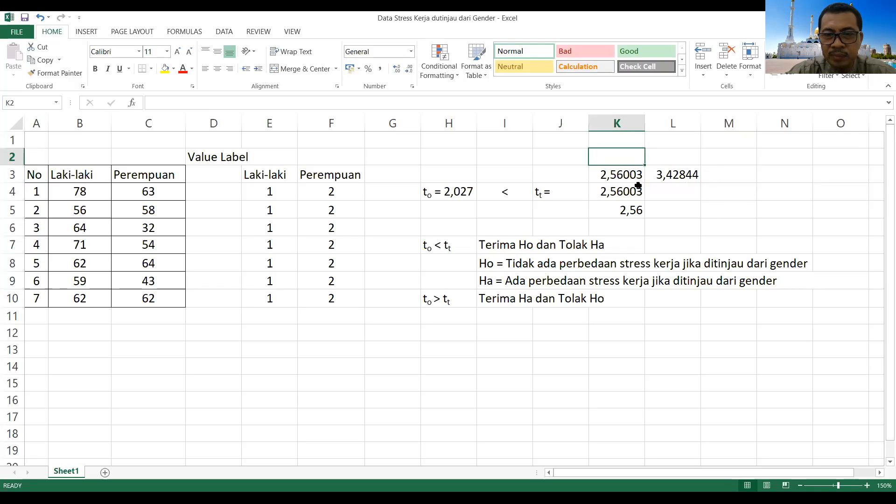
pyautogui.write('(')
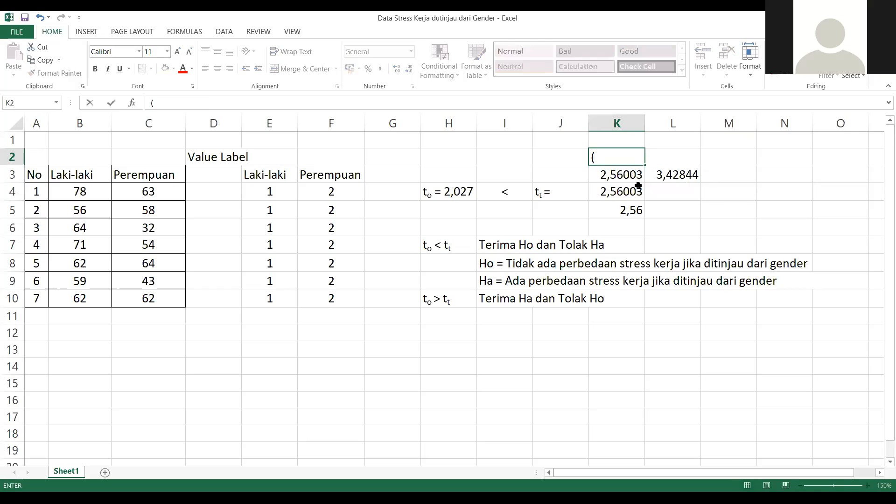
pyautogui.write('0,0')
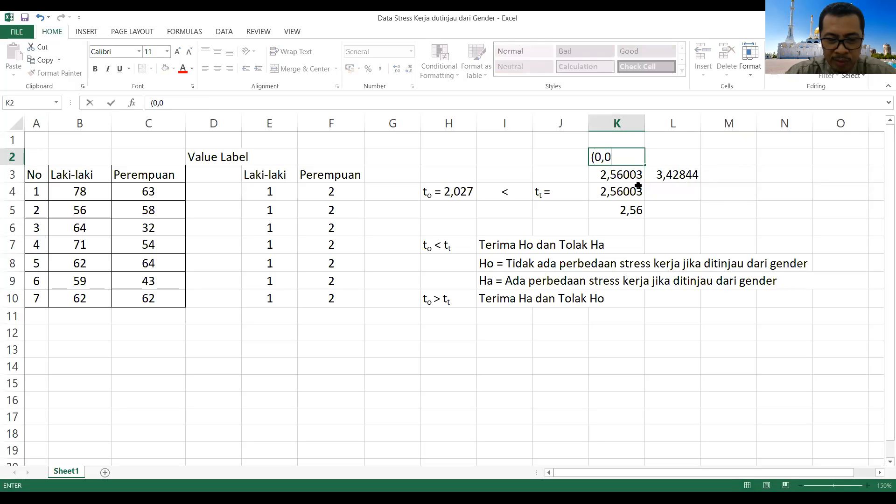
pyautogui.write('5')
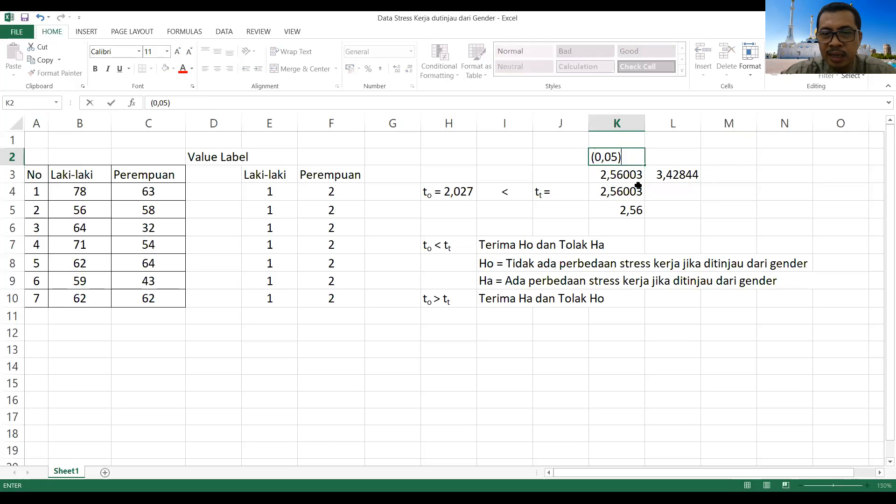
pyautogui.click(678, 159)
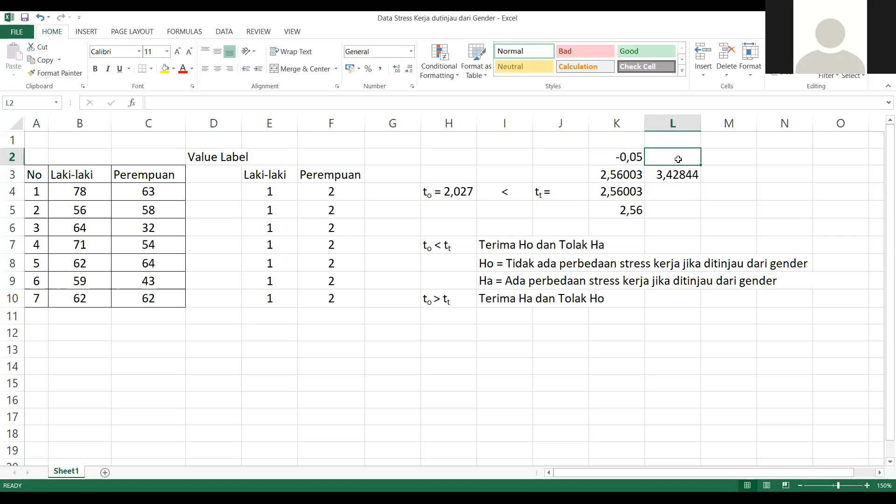
pyautogui.write('(0,01)')
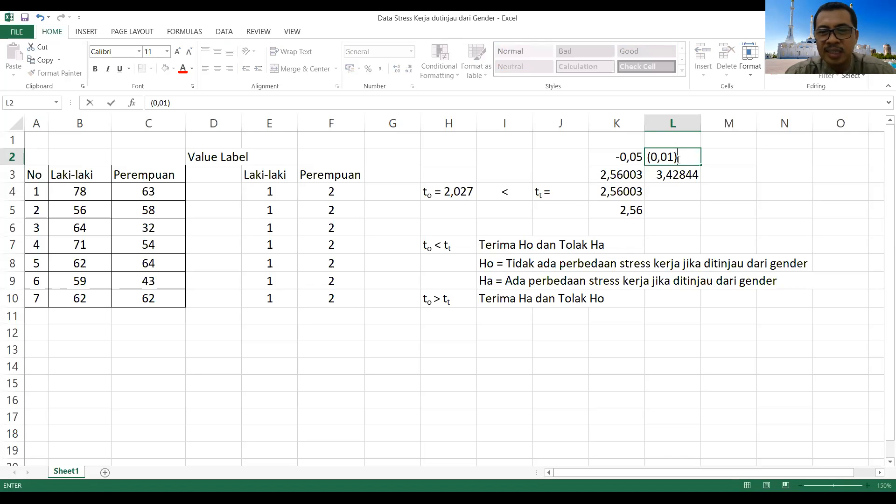
pyautogui.click(793, 217)
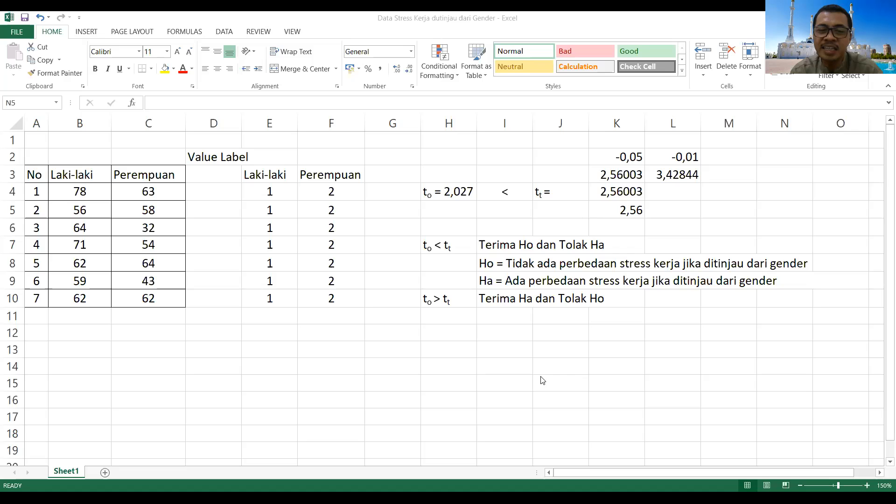
# Step: Calculate a critical t value for 72 degrees of freedom in I13 with =TINV(0,05/2;72)
pyautogui.click(497, 350)
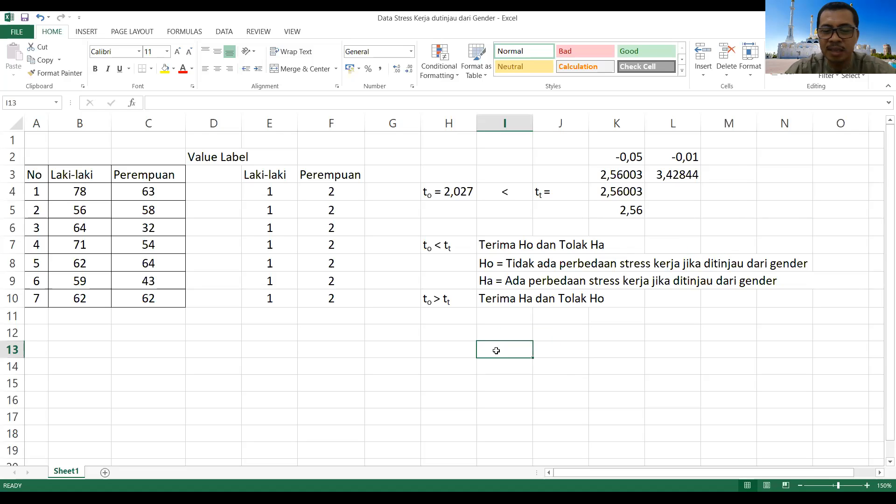
pyautogui.write('=')
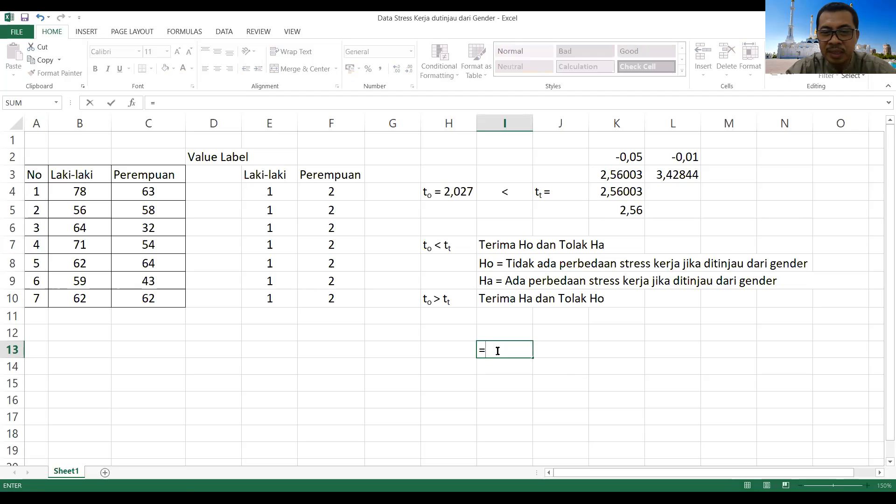
pyautogui.write('T')
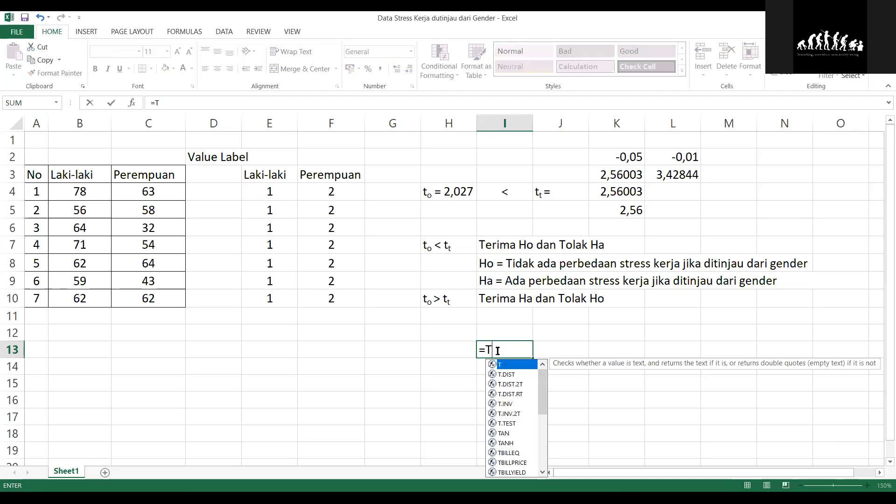
pyautogui.write('inv')
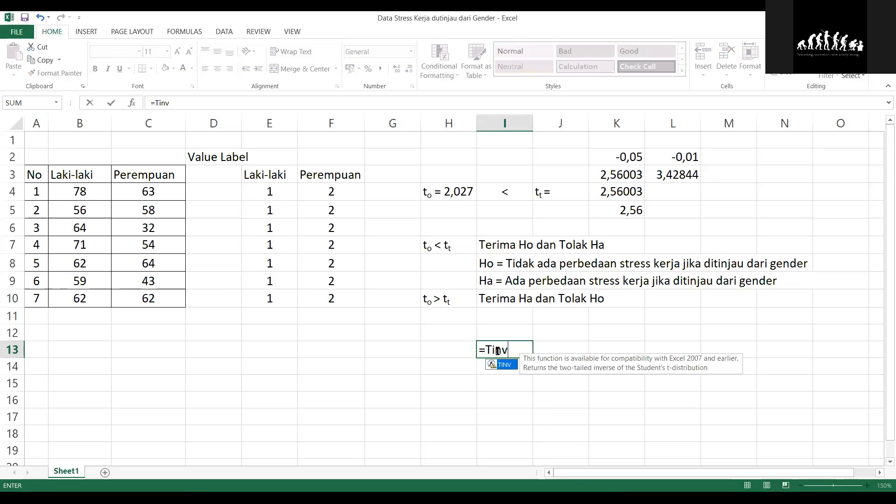
pyautogui.write('(')
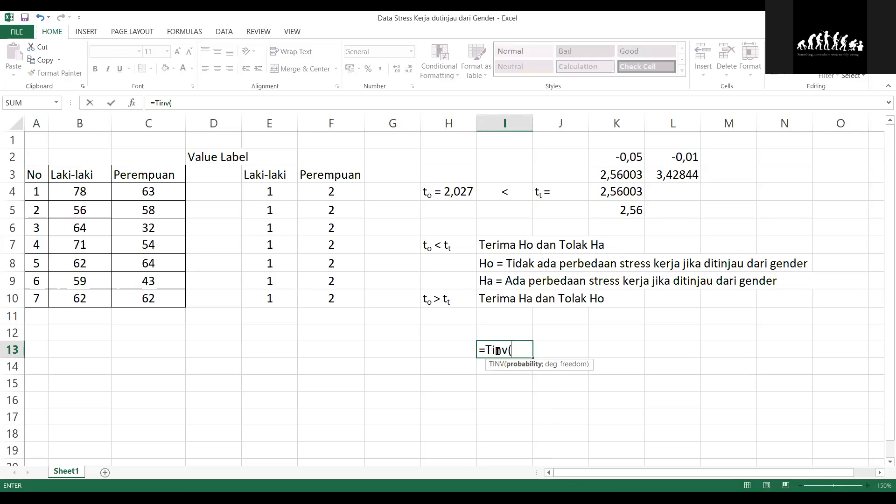
pyautogui.write('0')
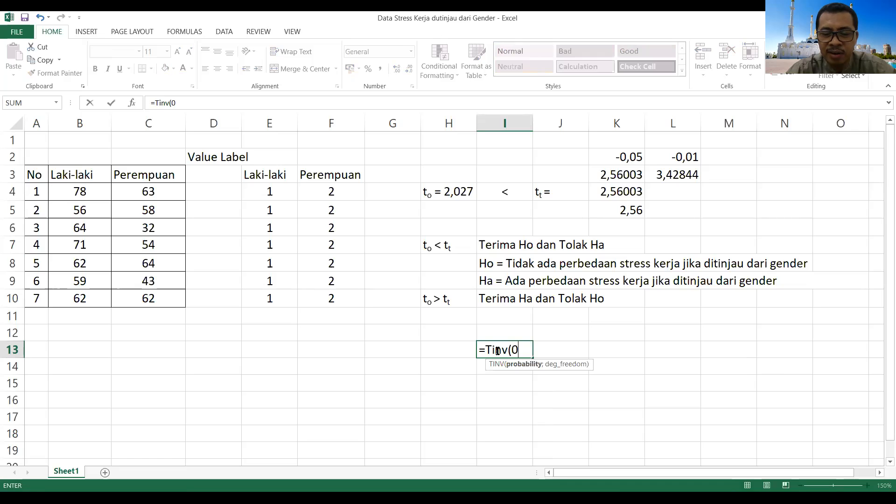
pyautogui.write(',05')
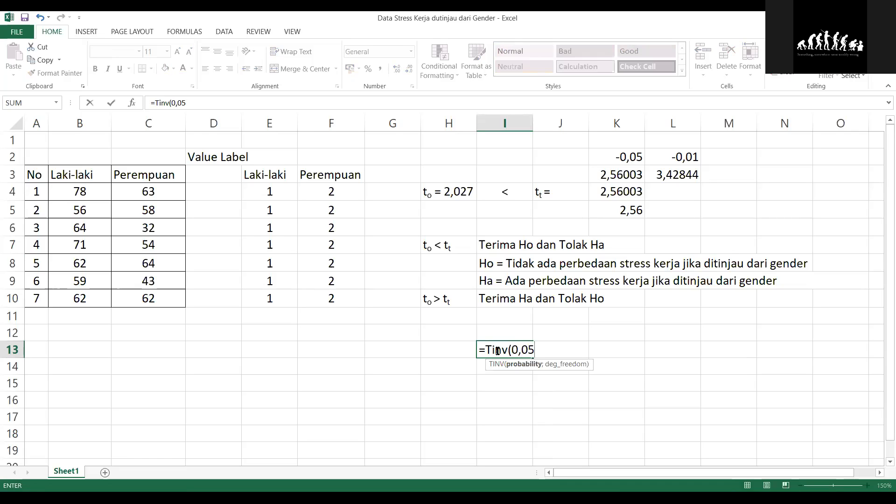
pyautogui.write('/2;')
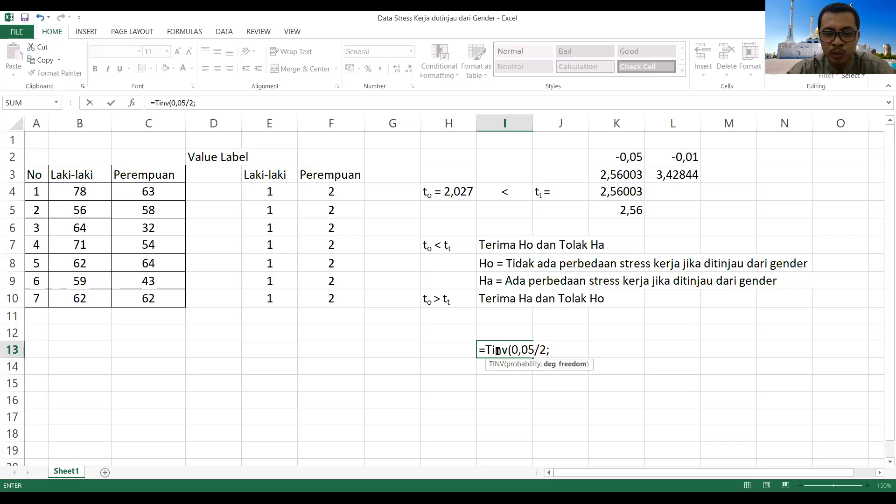
pyautogui.write('72')
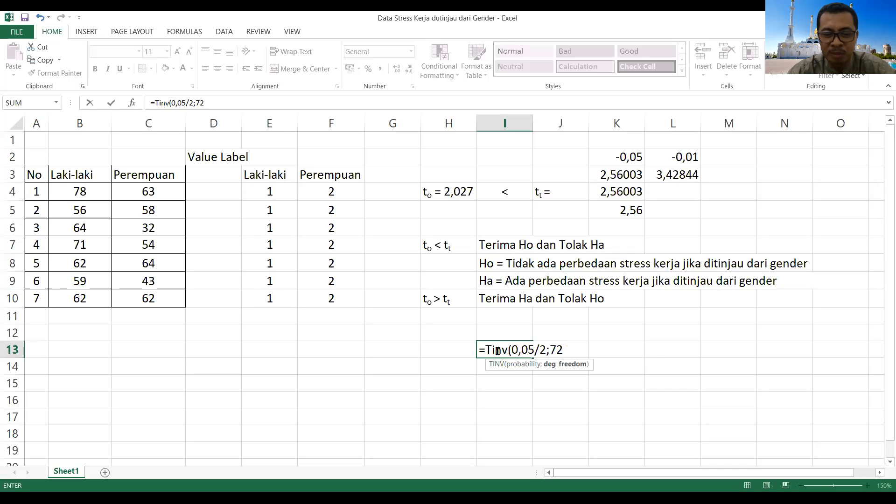
pyautogui.write(')')
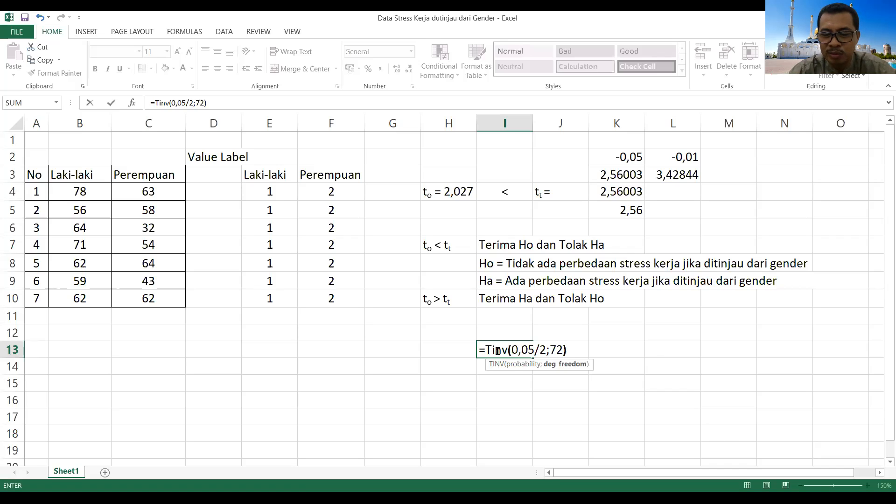
pyautogui.press('Return')
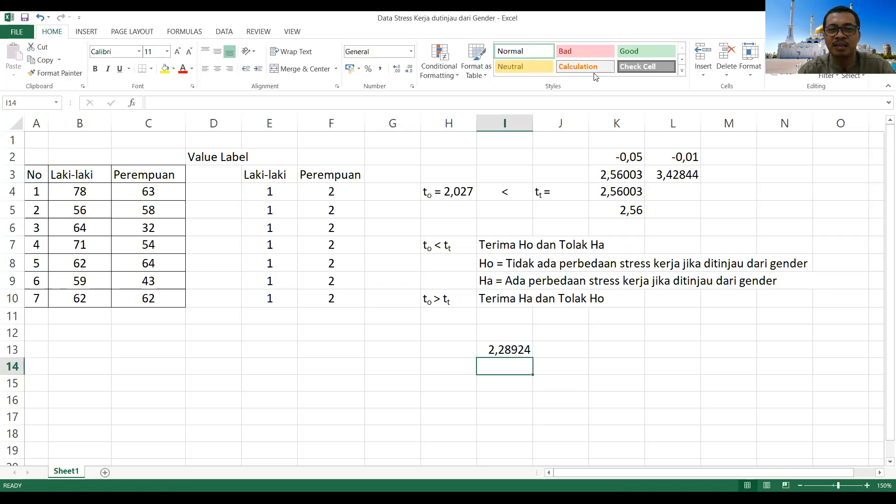
# Step: Save the workbook and stop sharing the screen in the video meeting
pyautogui.click(24, 18)
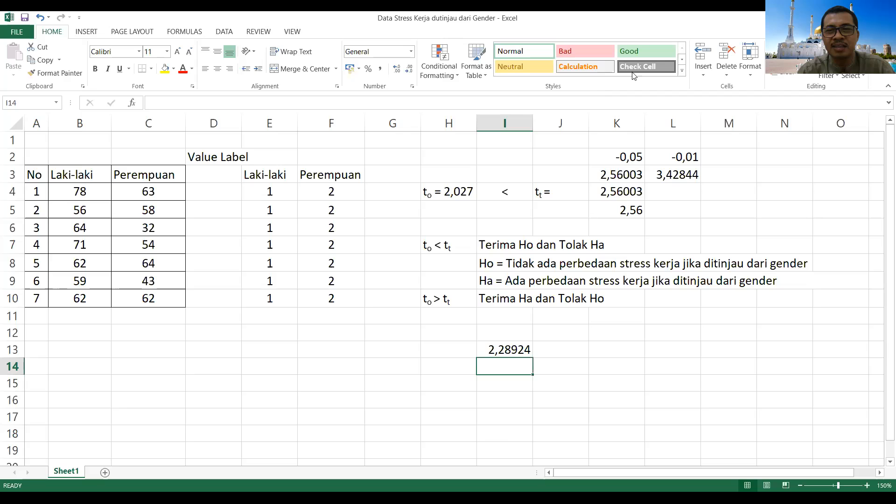
pyautogui.click(596, 63)
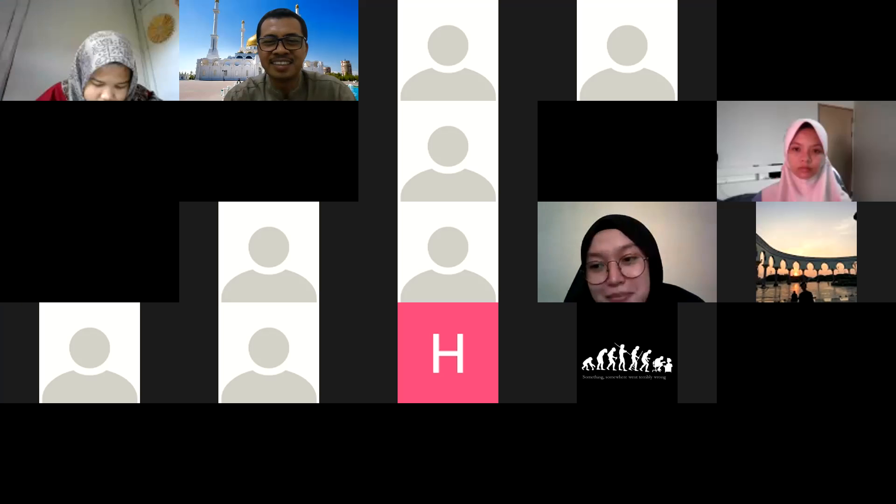